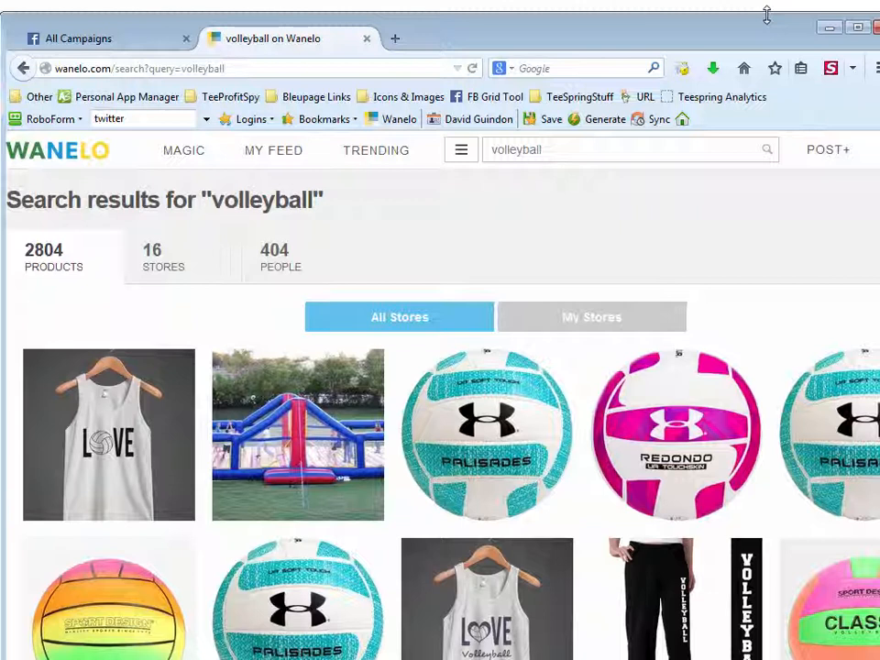
- Look through the volleyball product results on Wanelo, examining the shirt designs and other merchandise
{"action": "left_click_drag", "start_coordinate": [764, 14], "coordinate": [750, 104]}
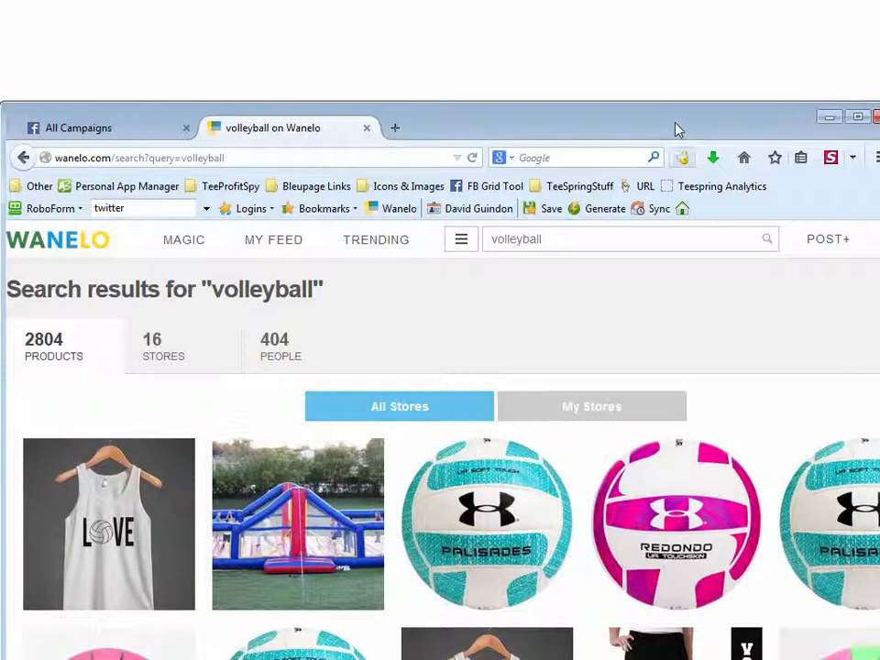
{"action": "left_click_drag", "start_coordinate": [675, 103], "coordinate": [701, 25]}
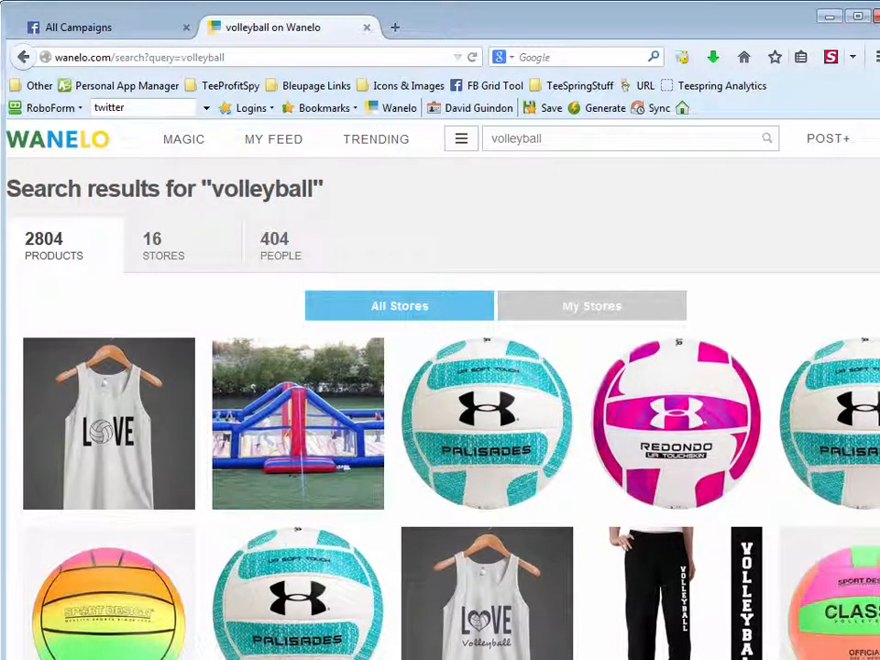
{"action": "scroll", "coordinate": [440, 408], "scroll_direction": "down", "scroll_amount": 4}
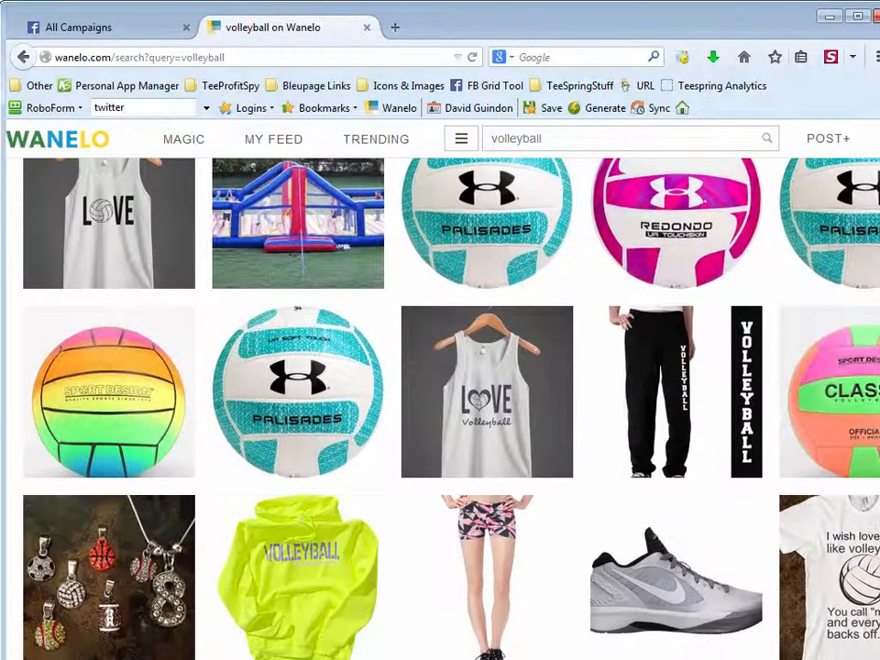
{"action": "scroll", "coordinate": [876, 280], "scroll_direction": "down", "scroll_amount": 4}
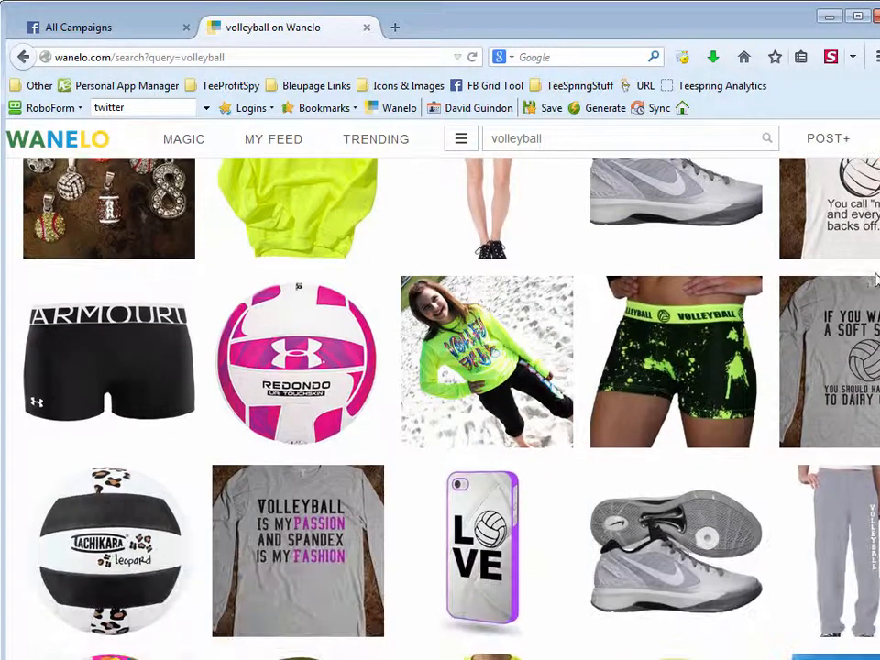
{"action": "scroll", "coordinate": [875, 280], "scroll_direction": "up", "scroll_amount": 8}
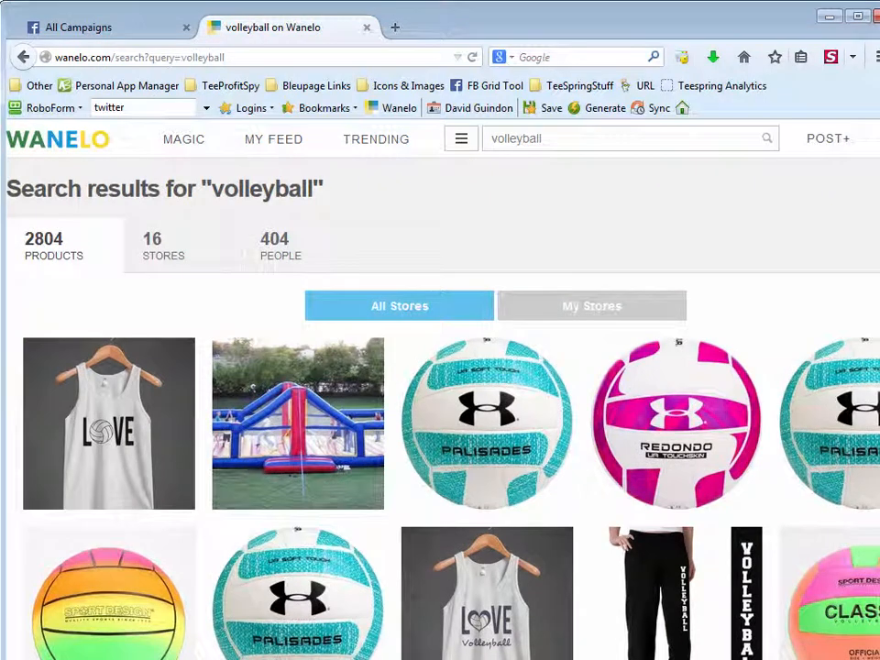
{"action": "scroll", "coordinate": [876, 389], "scroll_direction": "down", "scroll_amount": 15}
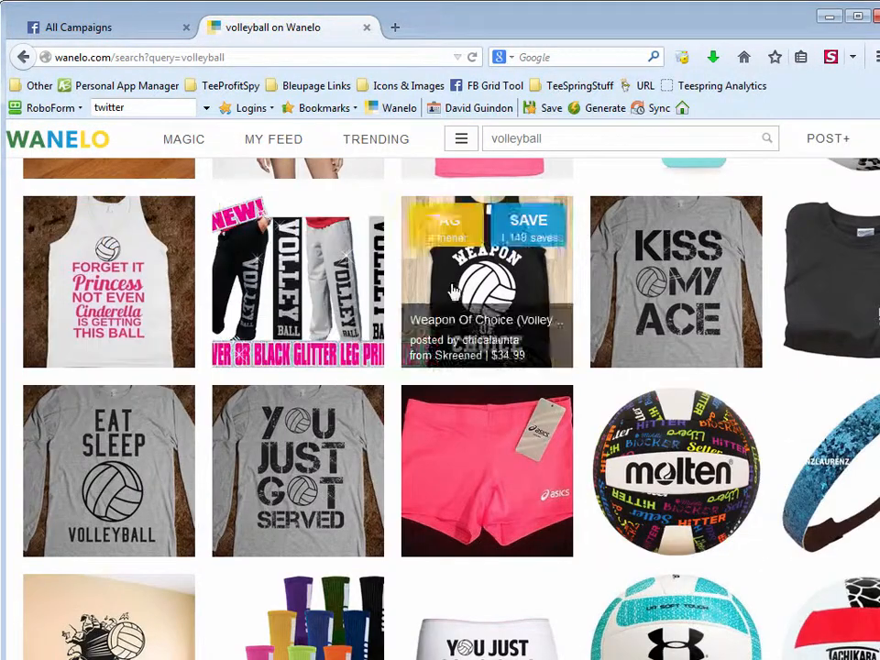
{"action": "scroll", "coordinate": [385, 438], "scroll_direction": "down", "scroll_amount": 5}
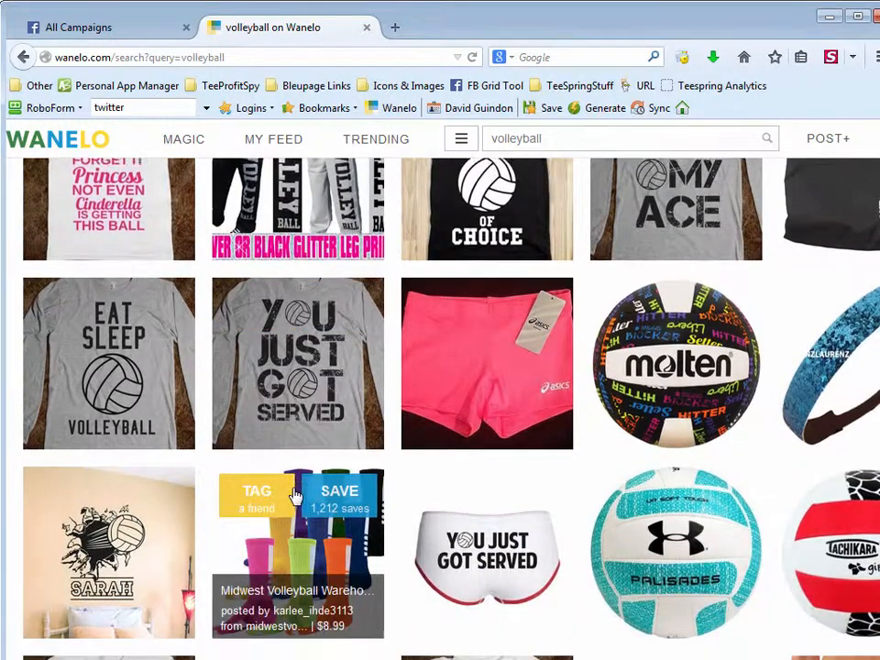
{"action": "scroll", "coordinate": [372, 491], "scroll_direction": "down", "scroll_amount": 5}
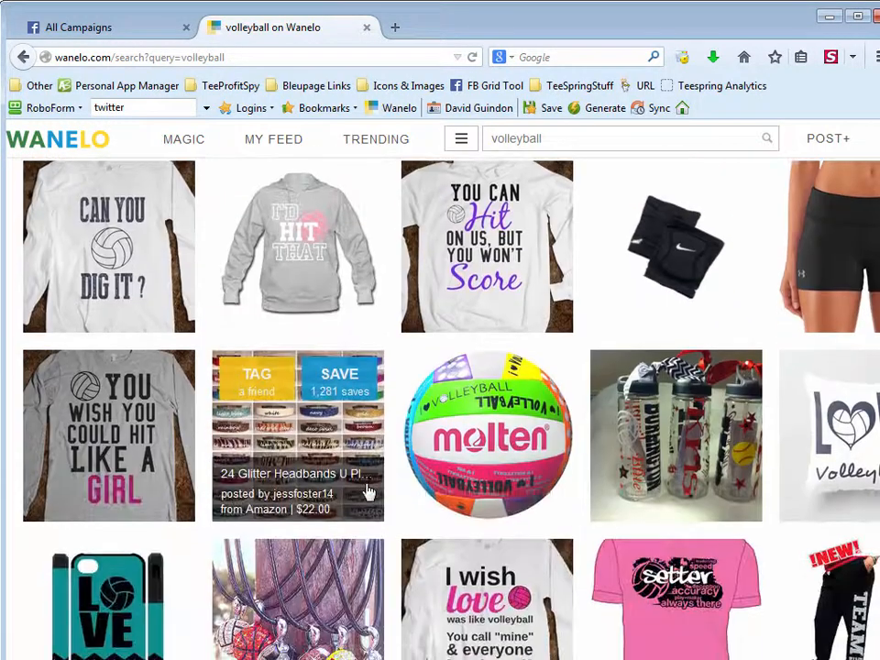
{"action": "scroll", "coordinate": [642, 545], "scroll_direction": "down", "scroll_amount": 2}
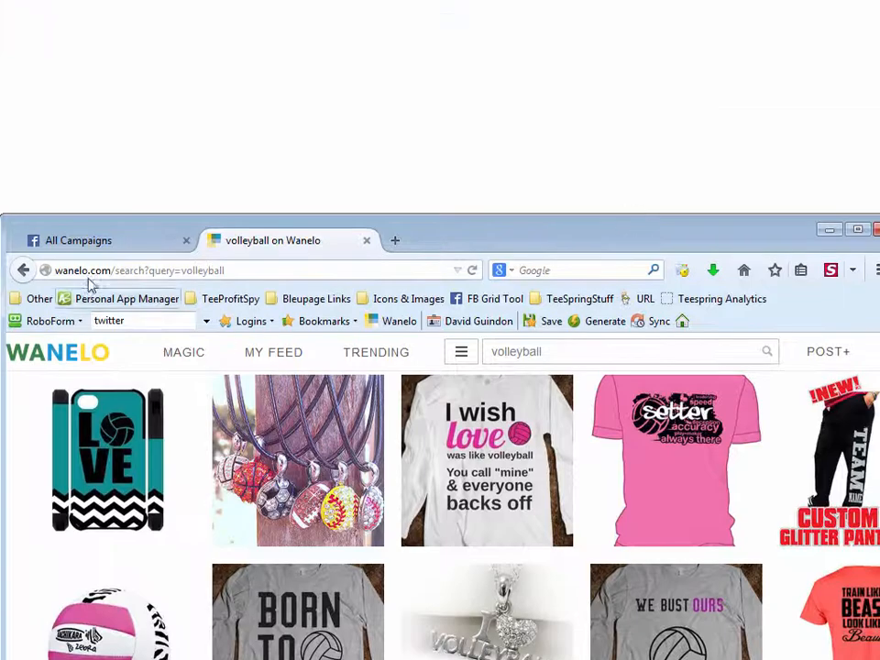
{"action": "left_click", "coordinate": [82, 27]}
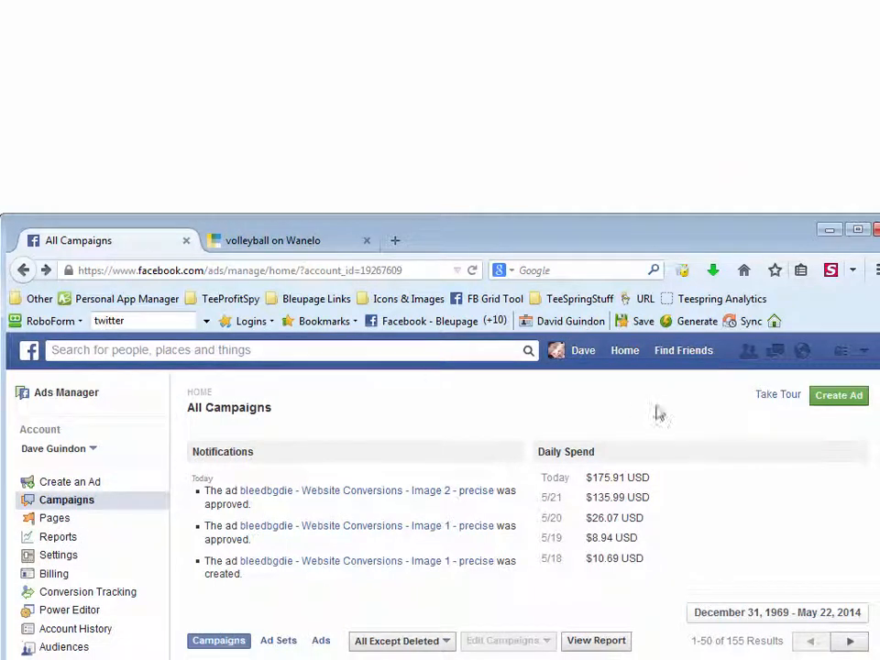
{"action": "left_click", "coordinate": [101, 349]}
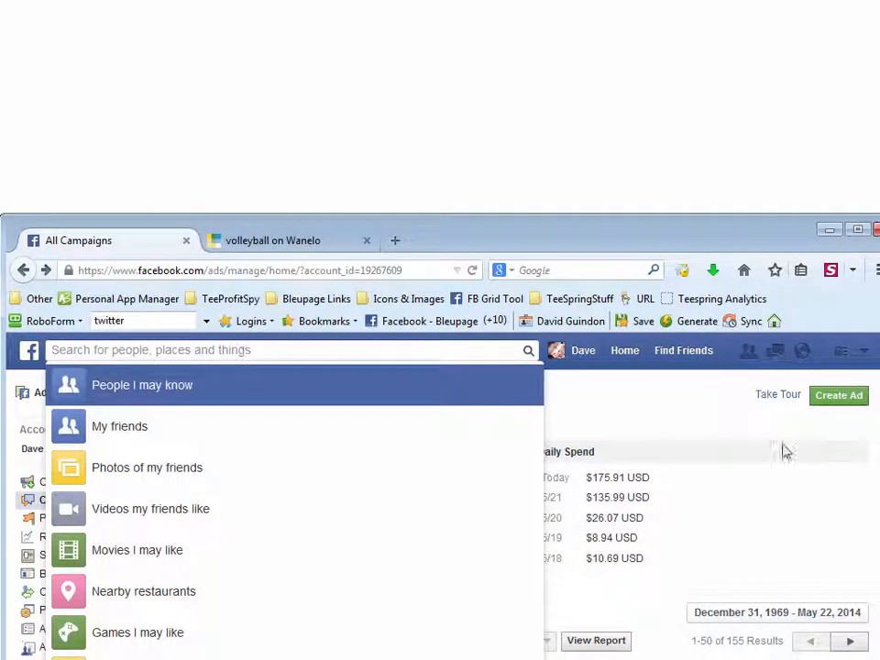
{"action": "left_click", "coordinate": [842, 403]}
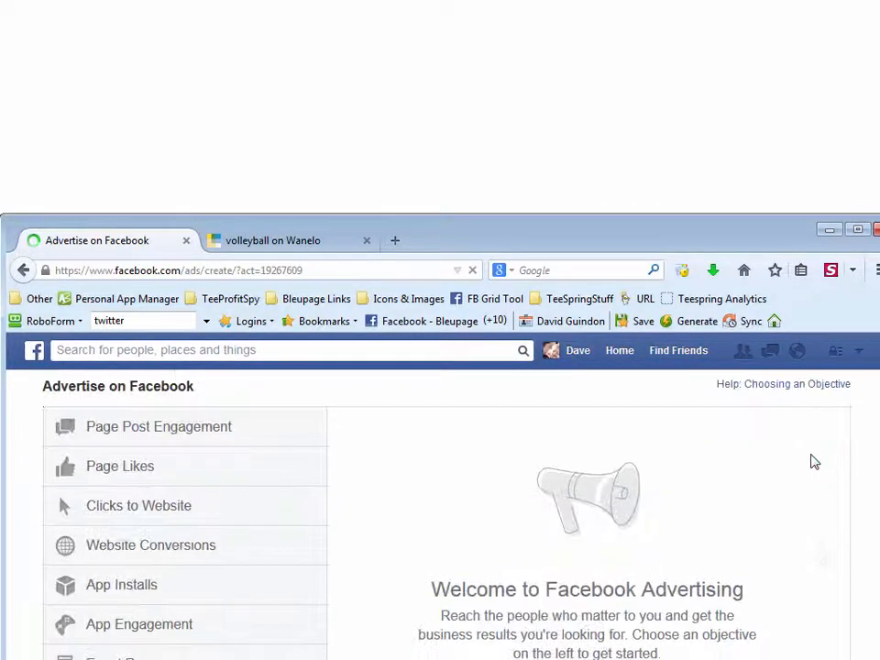
{"action": "left_click", "coordinate": [196, 509]}
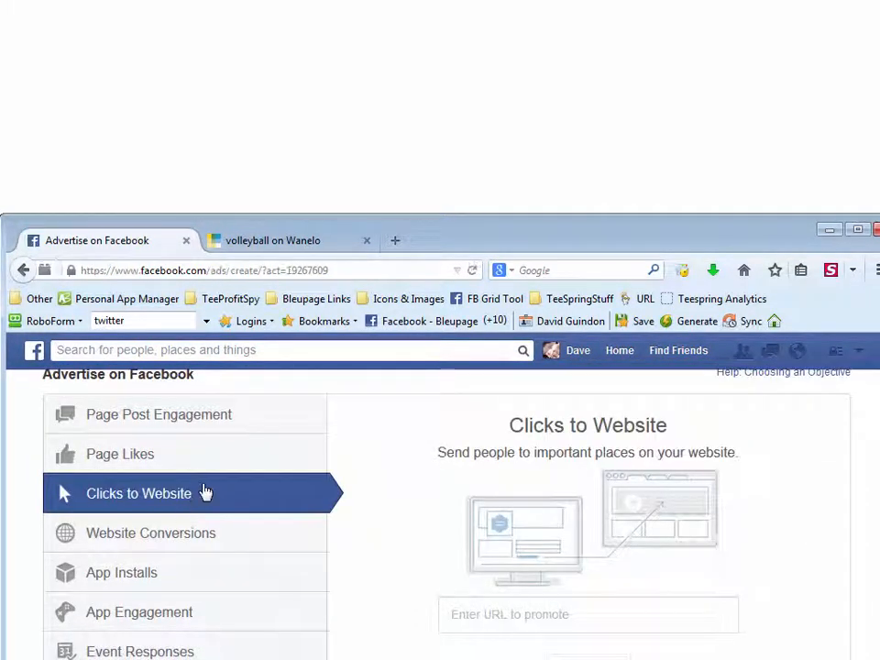
{"action": "left_click", "coordinate": [573, 614]}
{"action": "left_click", "coordinate": [574, 652]}
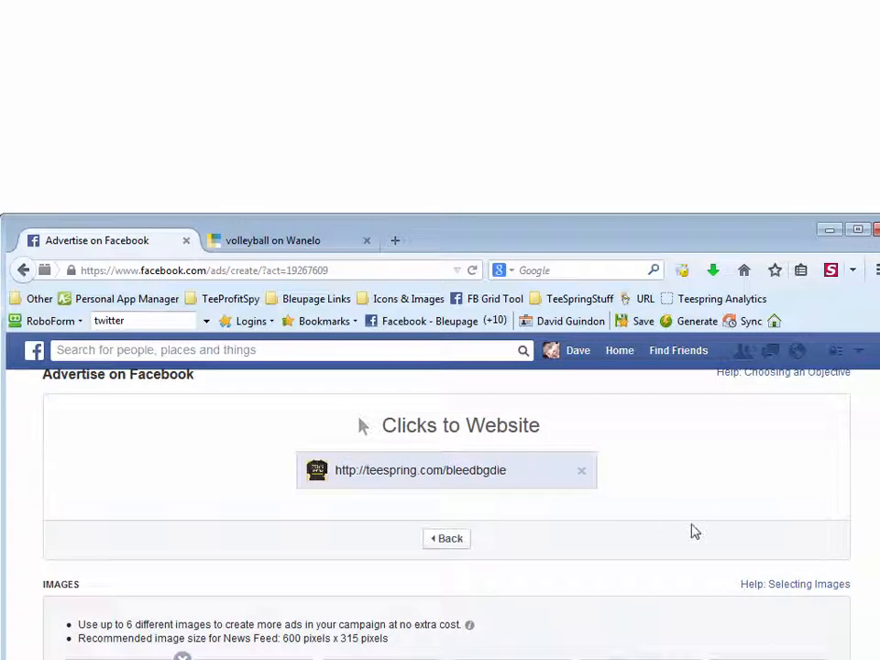
- Replace Canada with United States as the ad audience's location
{"action": "scroll", "coordinate": [714, 534], "scroll_direction": "down", "scroll_amount": 5}
{"action": "scroll", "coordinate": [716, 539], "scroll_direction": "down", "scroll_amount": 10}
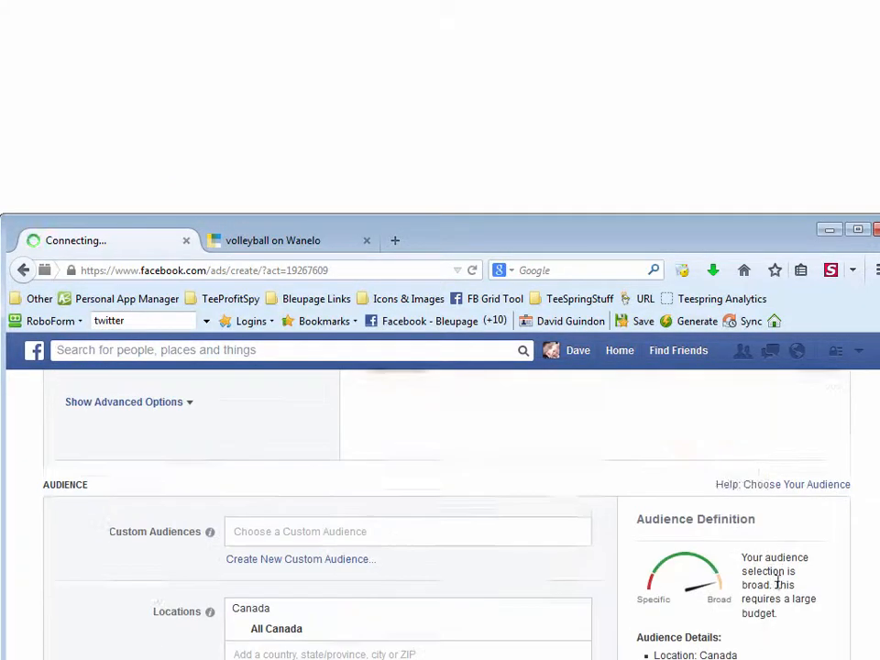
{"action": "left_click_drag", "start_coordinate": [687, 226], "coordinate": [696, 8]}
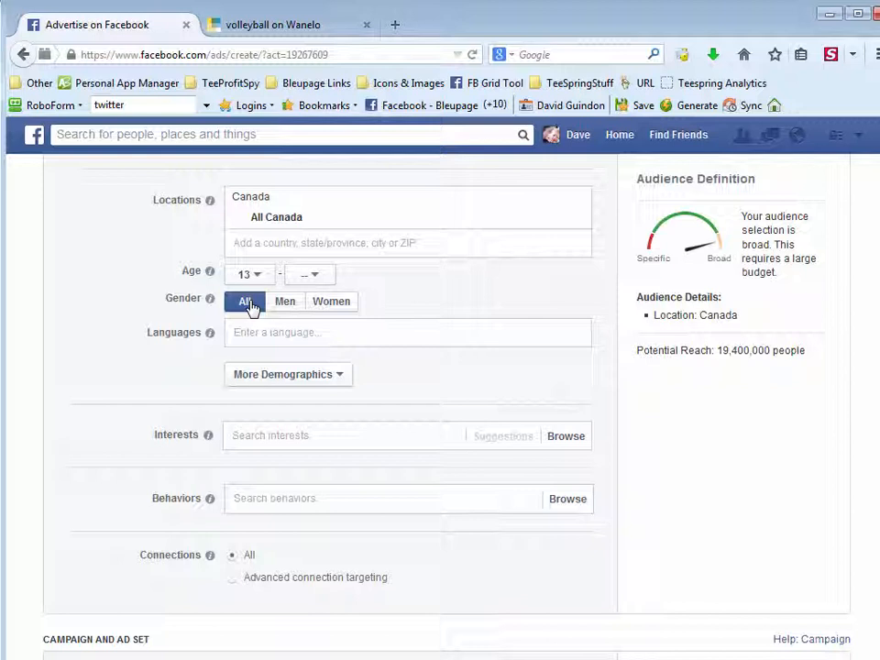
{"action": "left_click", "coordinate": [578, 218]}
{"action": "left_click", "coordinate": [449, 203]}
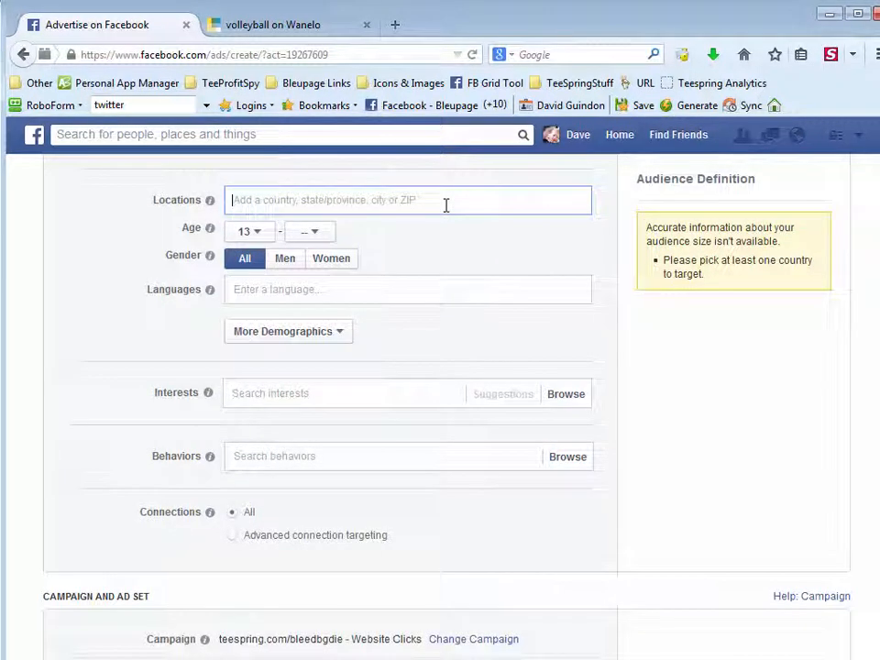
{"action": "type", "text": "unit"}
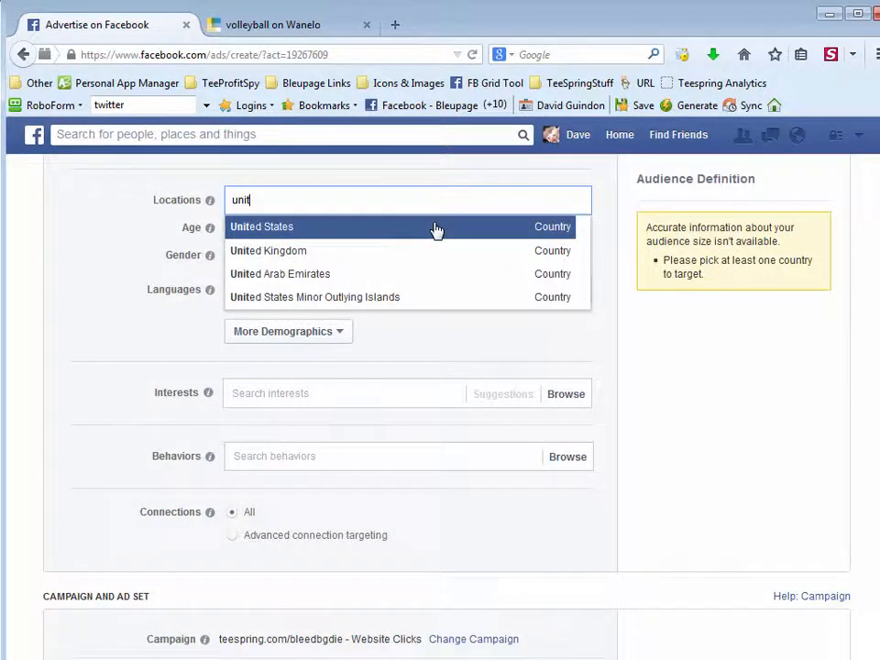
{"action": "left_click", "coordinate": [437, 226]}
- Set the audience's minimum age to 18 and restrict its gender to Women
{"action": "left_click", "coordinate": [261, 279]}
{"action": "left_click", "coordinate": [261, 400]}
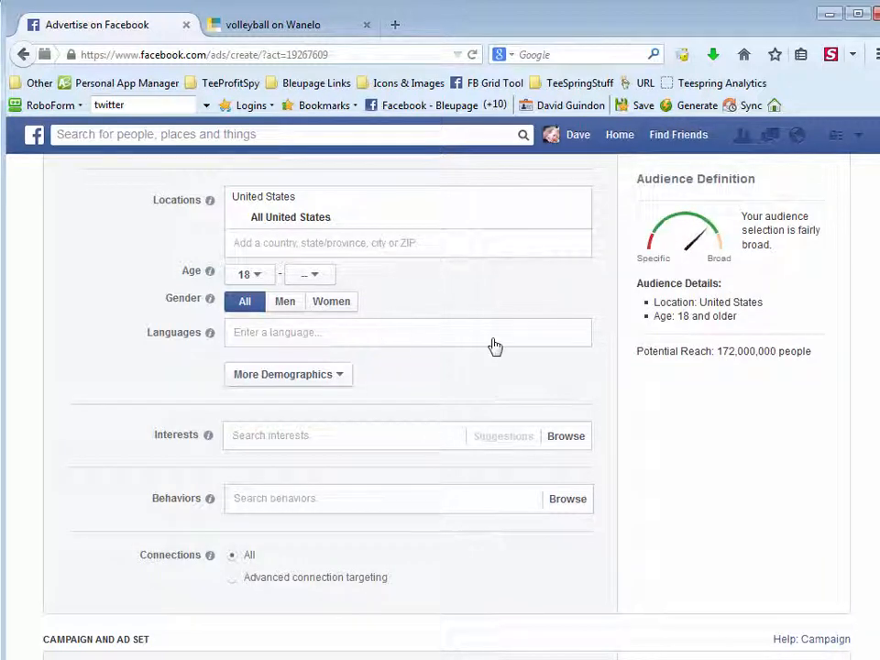
{"action": "left_click", "coordinate": [332, 302]}
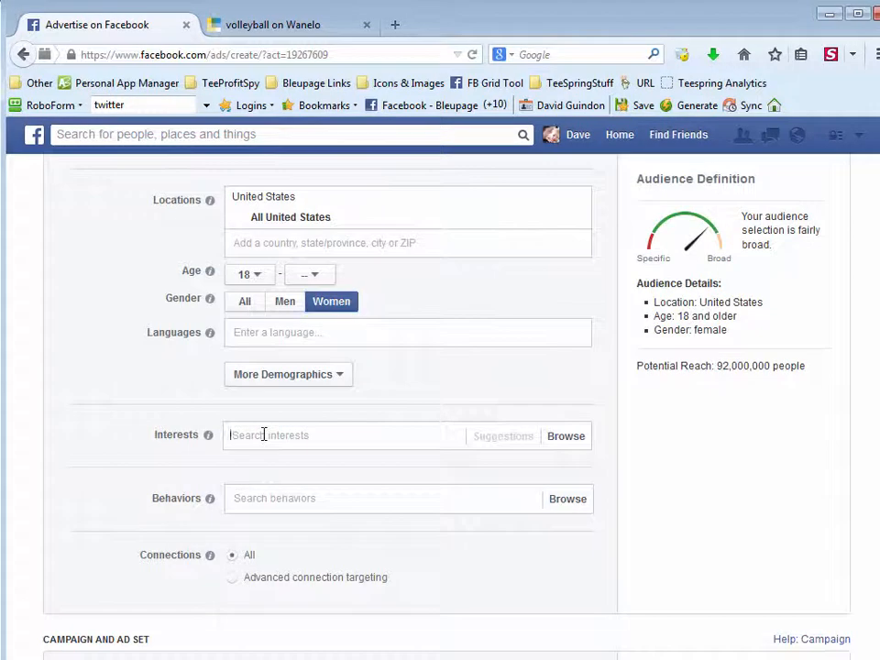
- Add Volleyball as an audience interest and check the potential reach
{"action": "left_click", "coordinate": [264, 436]}
{"action": "type", "text": "yolle"}
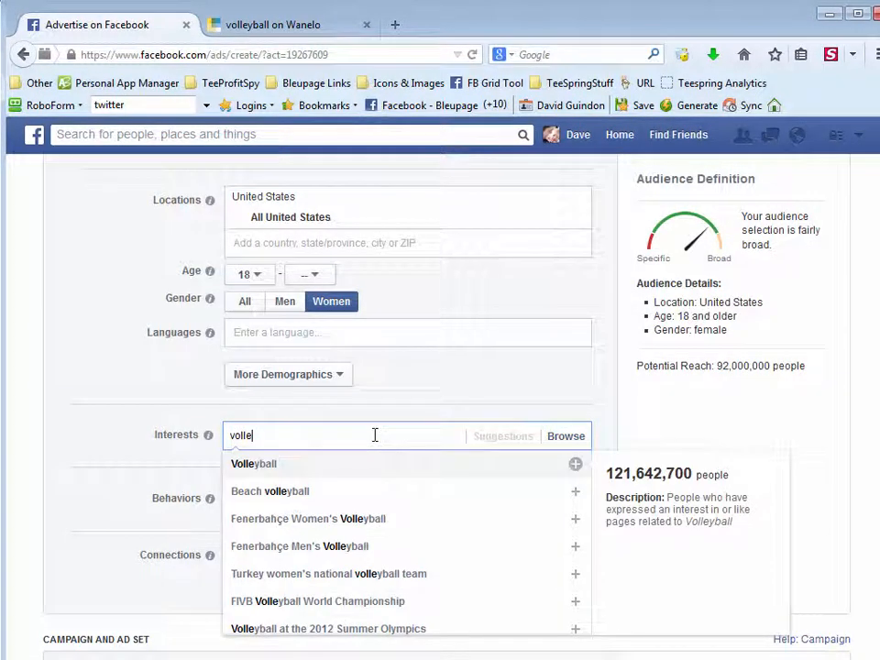
{"action": "left_click", "coordinate": [244, 465]}
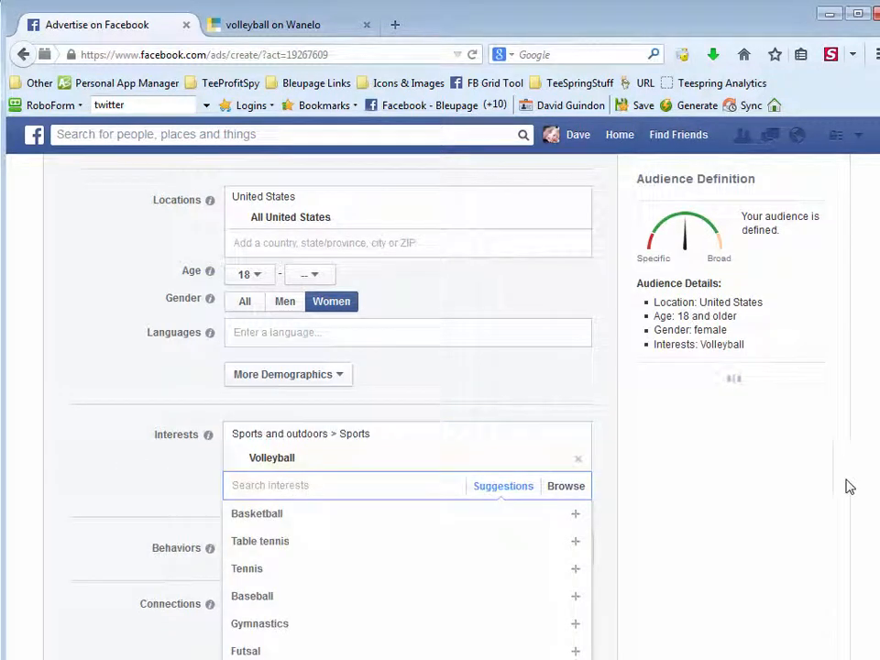
{"action": "left_click", "coordinate": [866, 422]}
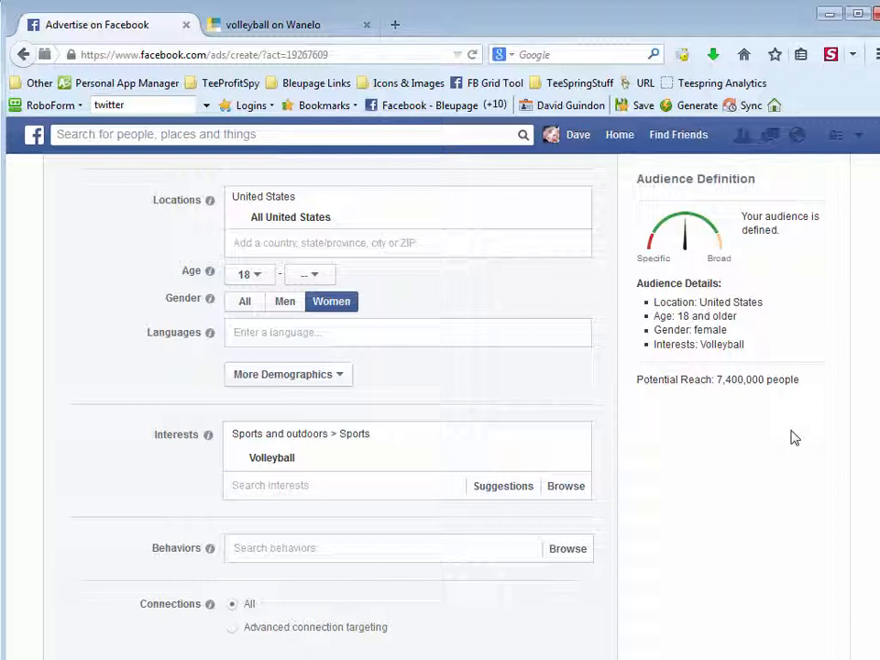
{"action": "left_click_drag", "start_coordinate": [739, 386], "coordinate": [761, 395]}
{"action": "left_click", "coordinate": [766, 465]}
- Add the digital activities behavior Online spenders (Active) to the audience and check the potential reach
{"action": "scroll", "coordinate": [679, 492], "scroll_direction": "down", "scroll_amount": 2}
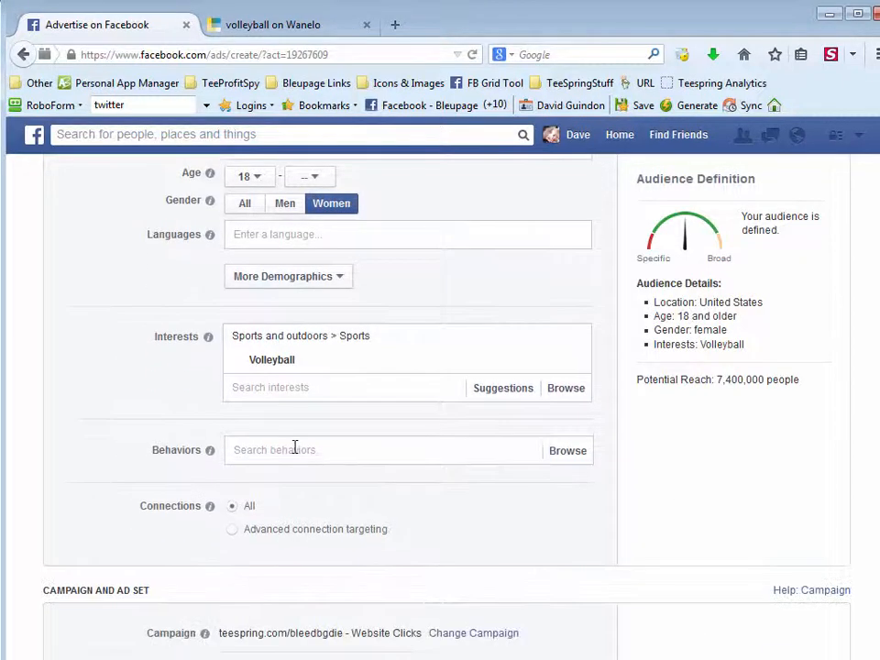
{"action": "left_click", "coordinate": [293, 446]}
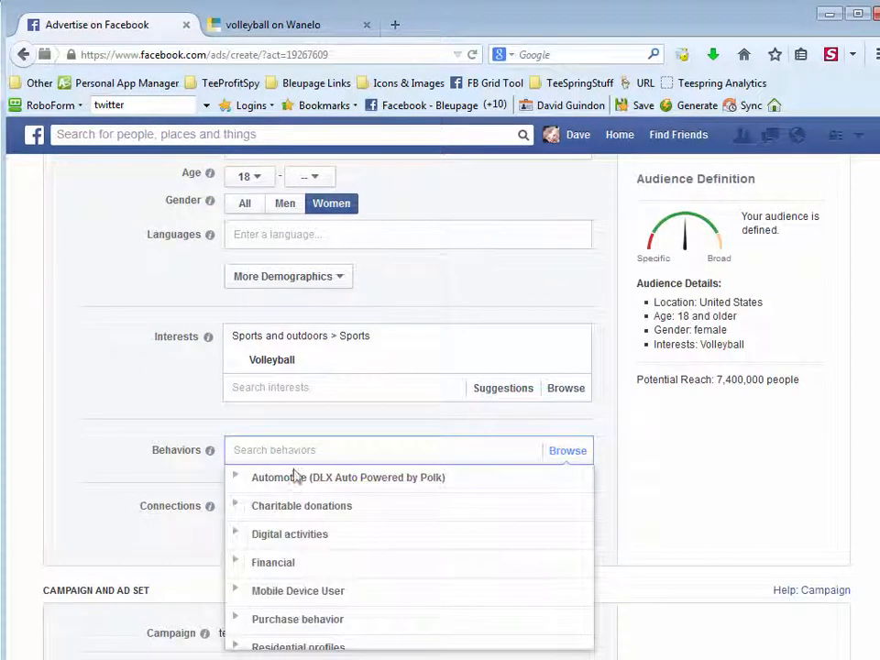
{"action": "left_click", "coordinate": [239, 537]}
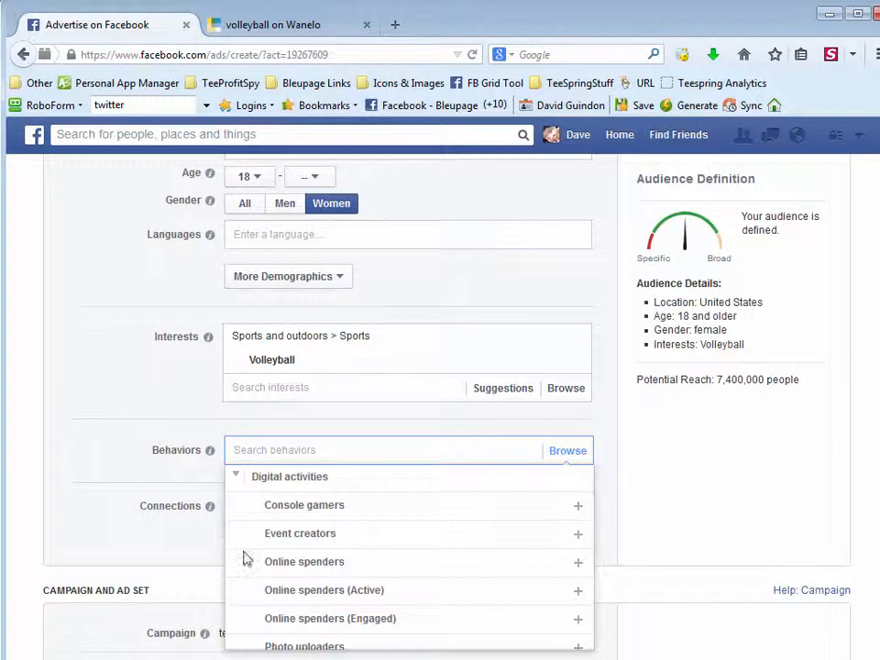
{"action": "mouse_move", "coordinate": [353, 568]}
{"action": "mouse_move", "coordinate": [407, 626]}
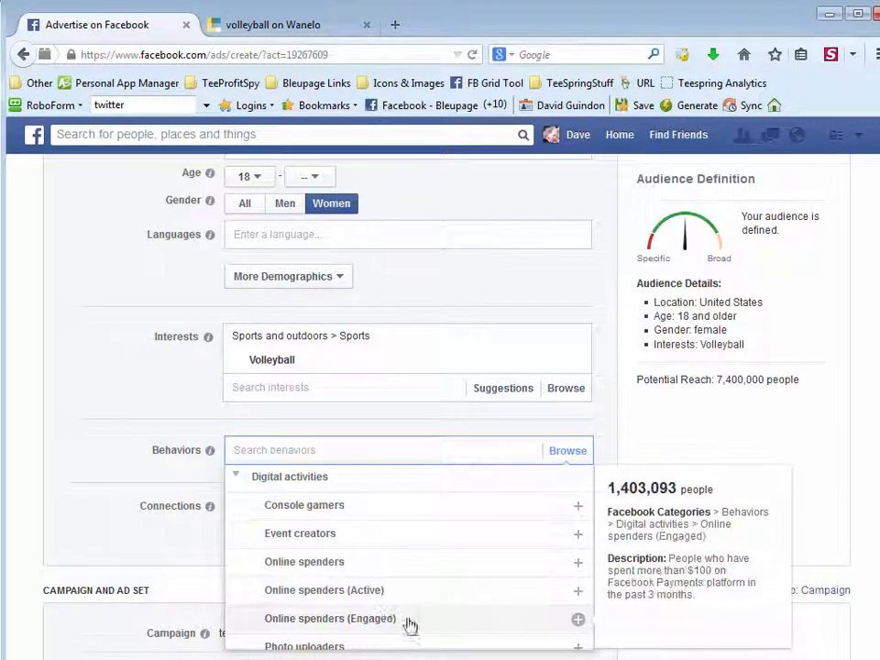
{"action": "mouse_move", "coordinate": [512, 599]}
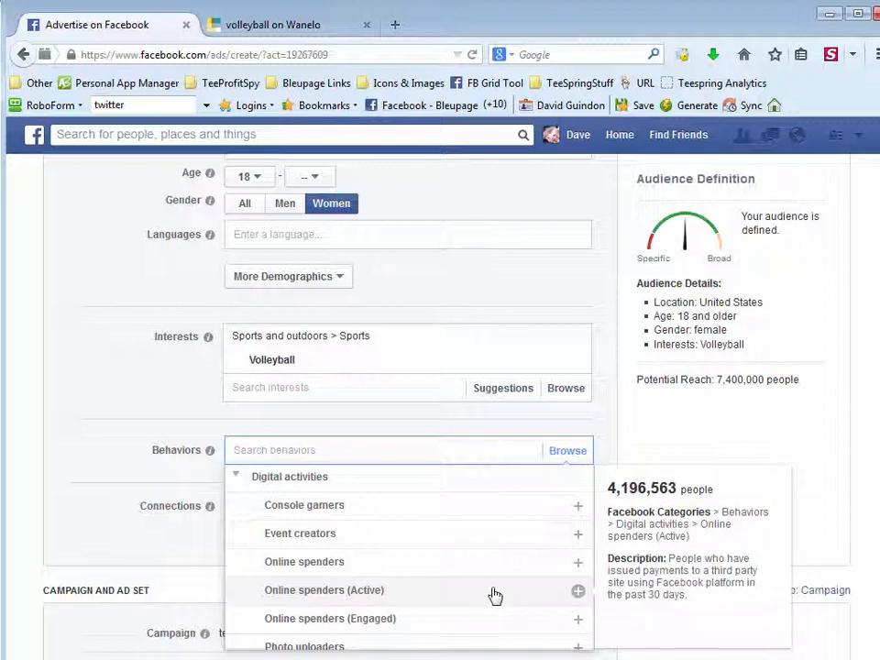
{"action": "left_click", "coordinate": [515, 594]}
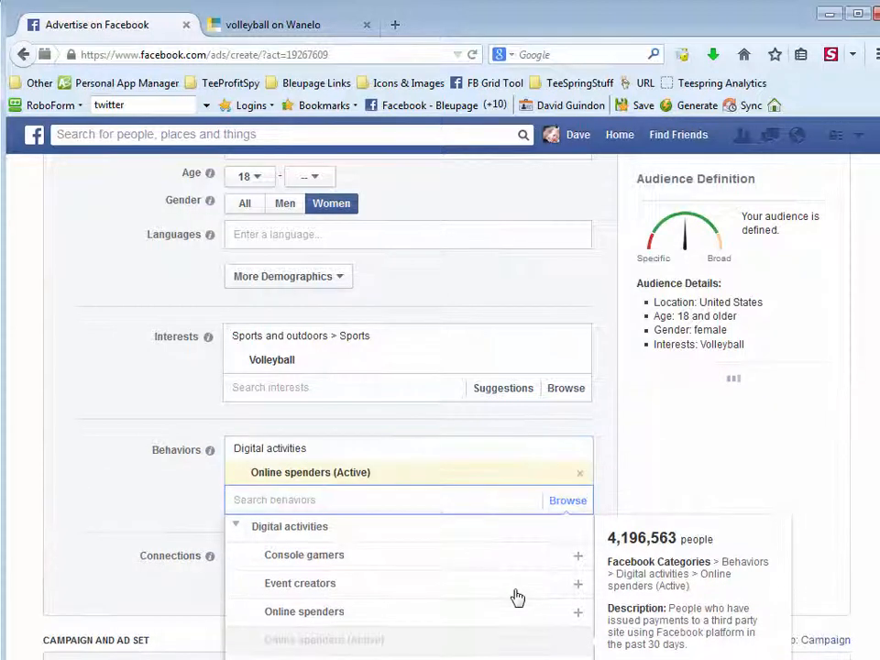
{"action": "left_click", "coordinate": [830, 514]}
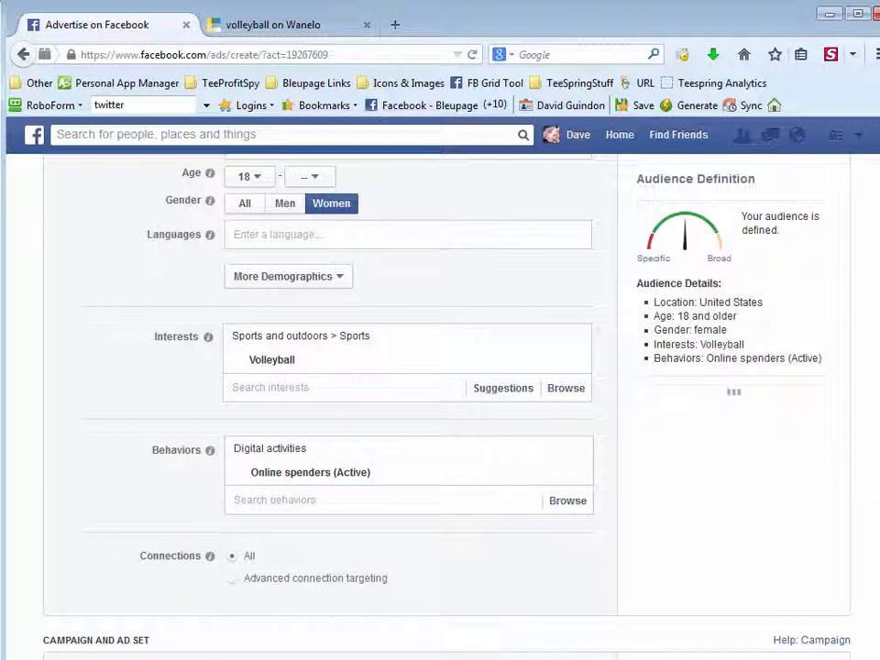
{"action": "double_click", "coordinate": [750, 394]}
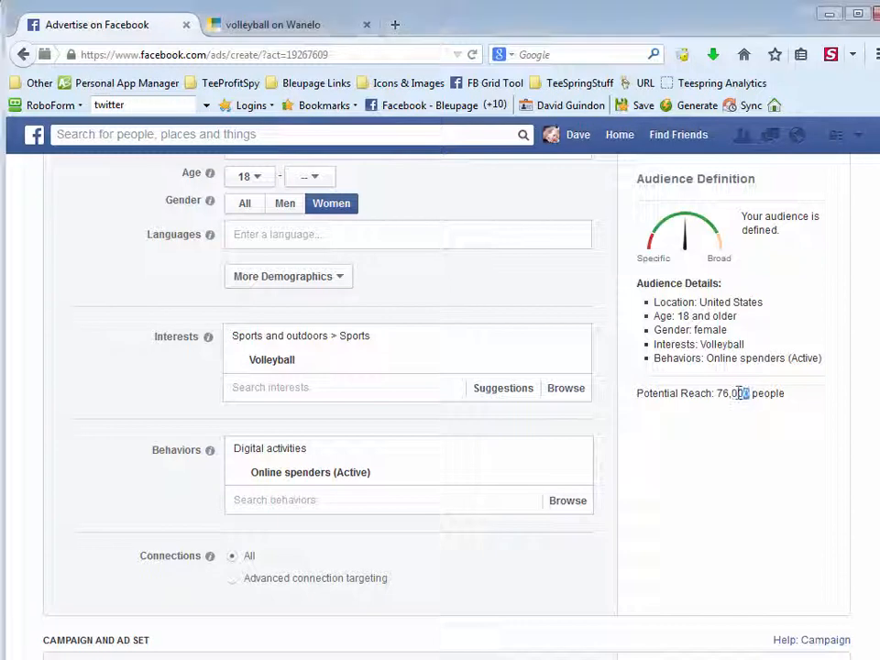
{"action": "left_click", "coordinate": [758, 459]}
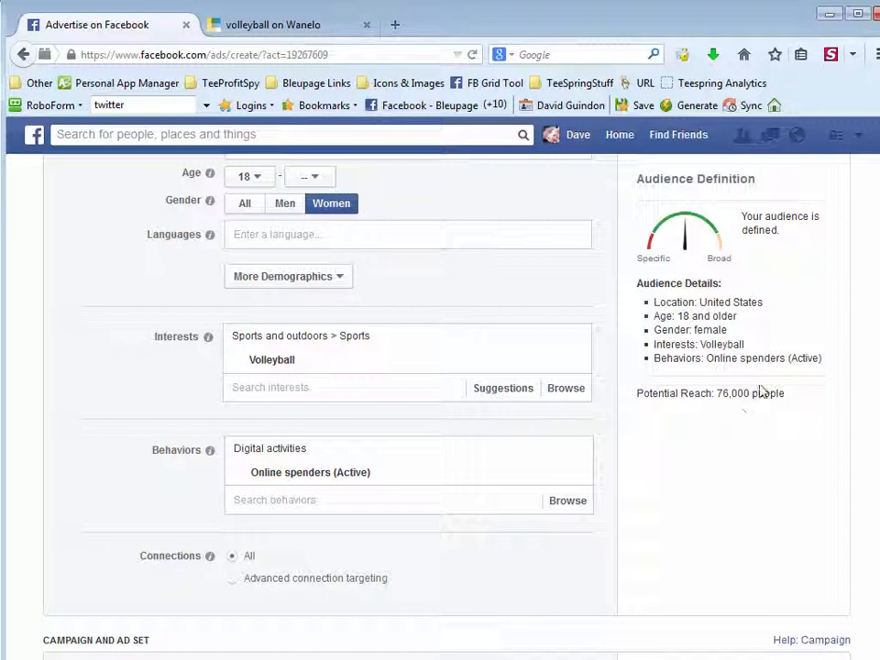
- Remove the Online spenders (Active) behavior from the audience
{"action": "mouse_move", "coordinate": [247, 493]}
{"action": "mouse_move", "coordinate": [500, 473]}
{"action": "left_click", "coordinate": [565, 473]}
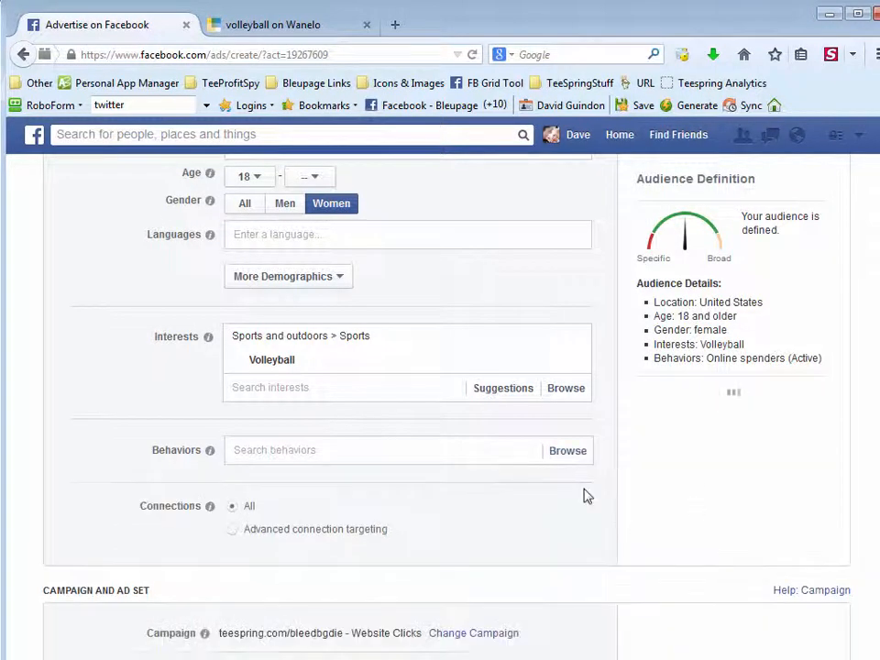
{"action": "left_click", "coordinate": [306, 282]}
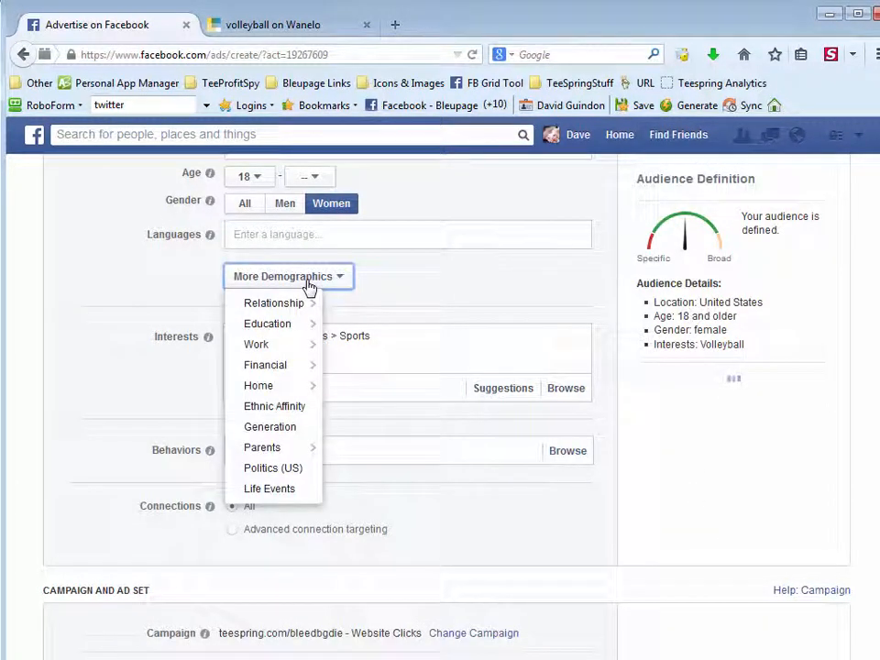
{"action": "mouse_move", "coordinate": [273, 344]}
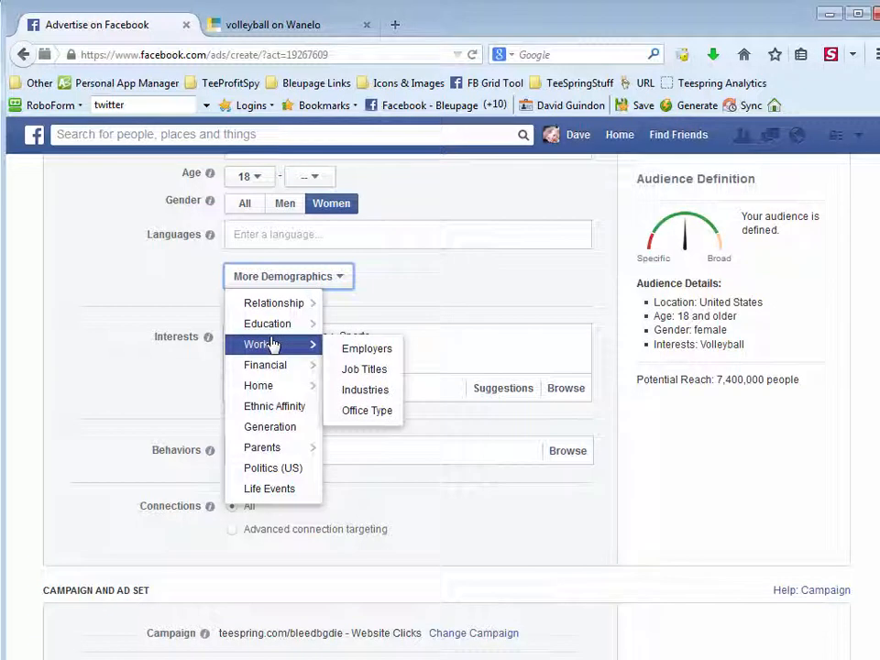
{"action": "mouse_move", "coordinate": [295, 311]}
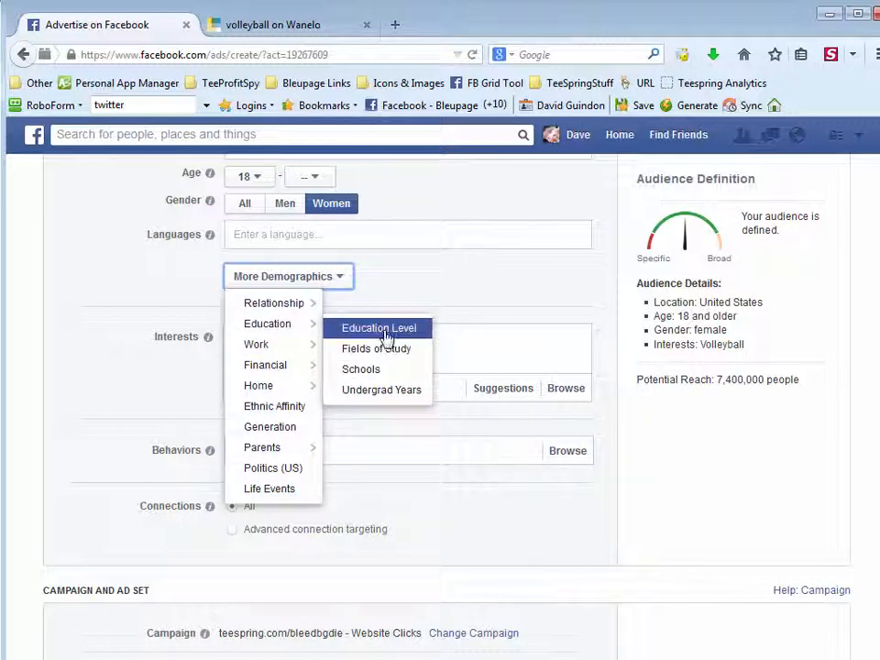
{"action": "left_click", "coordinate": [780, 516]}
{"action": "left_click", "coordinate": [325, 22]}
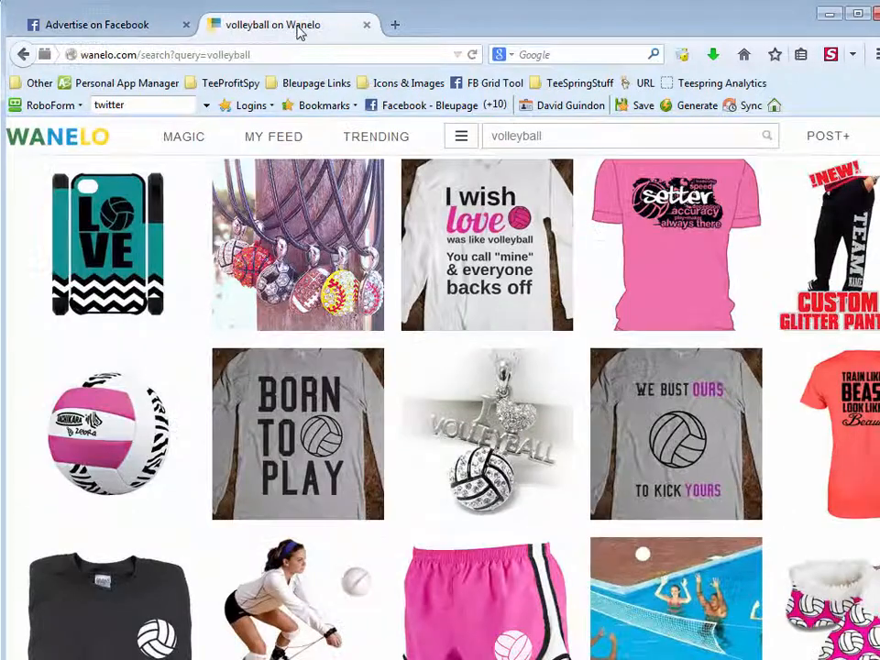
{"action": "left_click", "coordinate": [137, 27]}
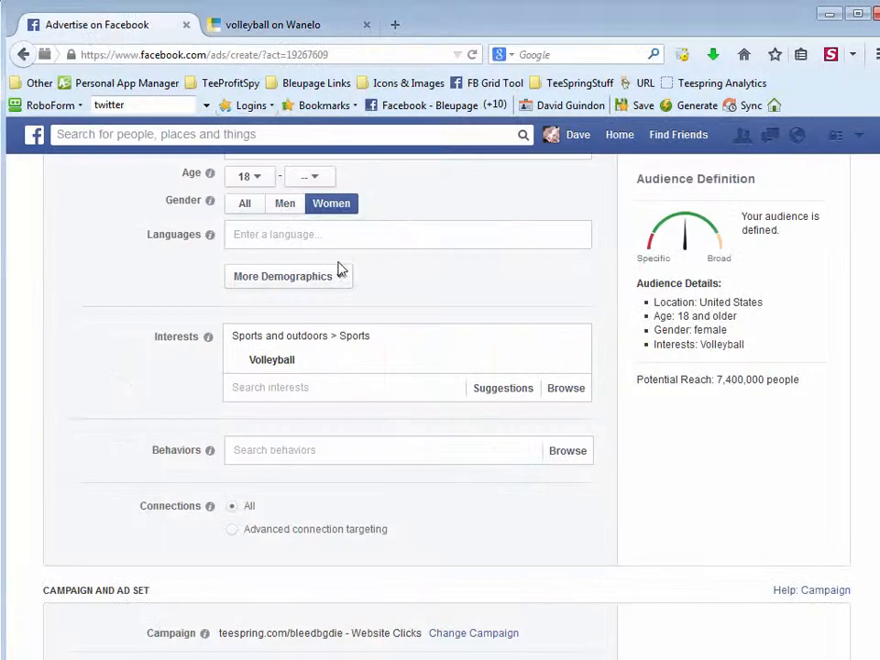
- Add the education level In college to the audience's demographics and check the potential reach
{"action": "scroll", "coordinate": [776, 560], "scroll_direction": "up", "scroll_amount": 2}
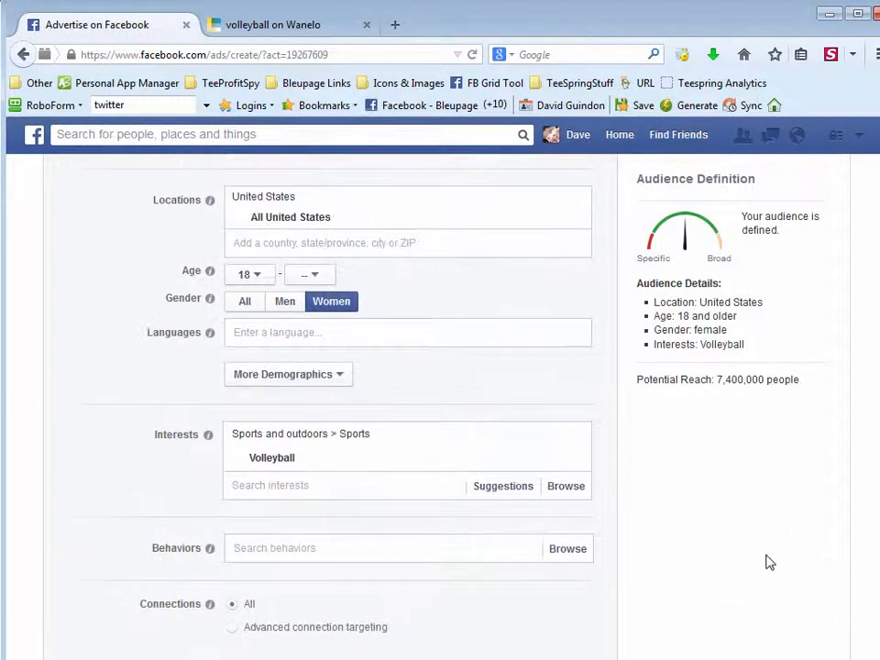
{"action": "left_click", "coordinate": [345, 374]}
{"action": "mouse_move", "coordinate": [275, 423]}
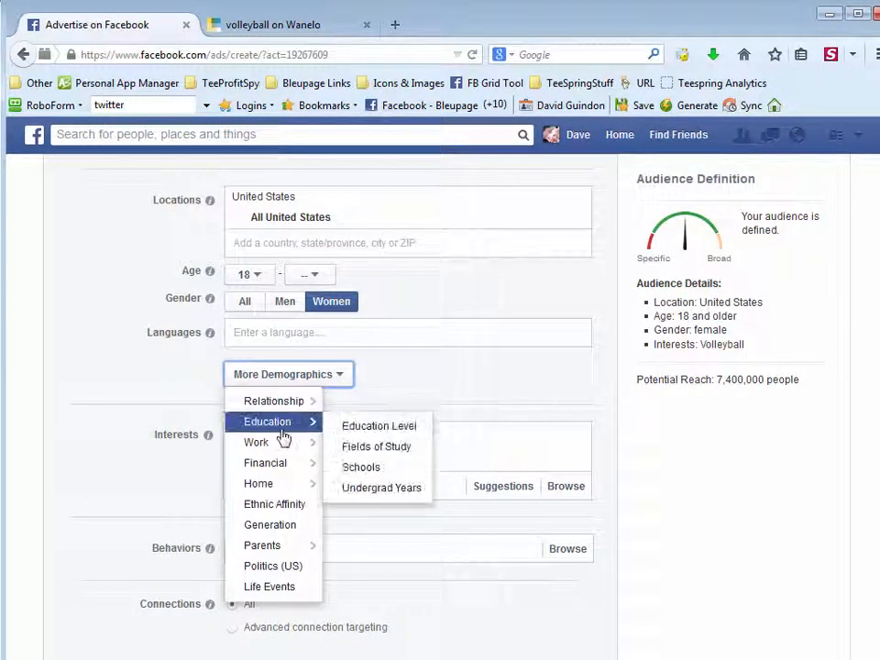
{"action": "left_click", "coordinate": [392, 428]}
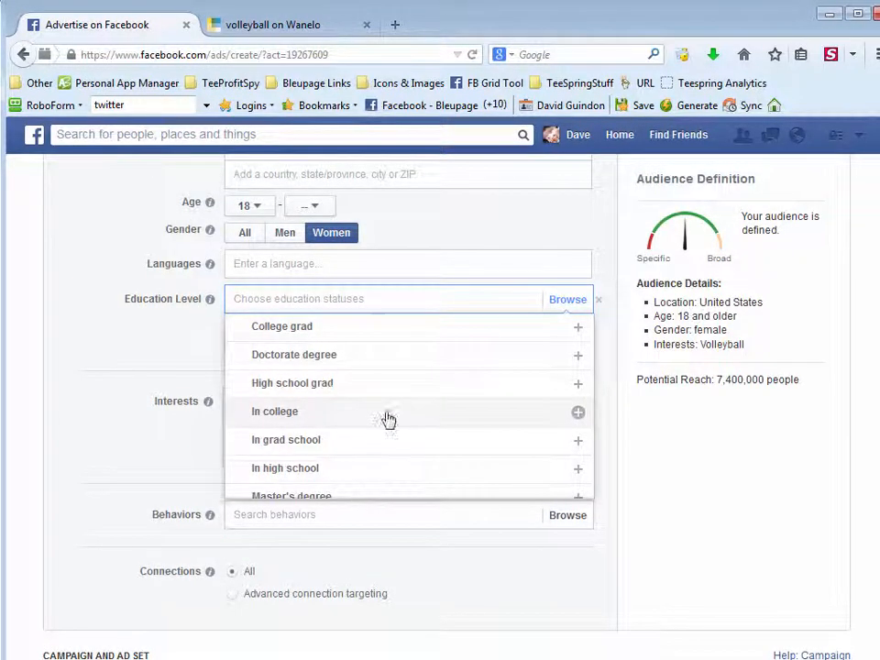
{"action": "left_click", "coordinate": [341, 413]}
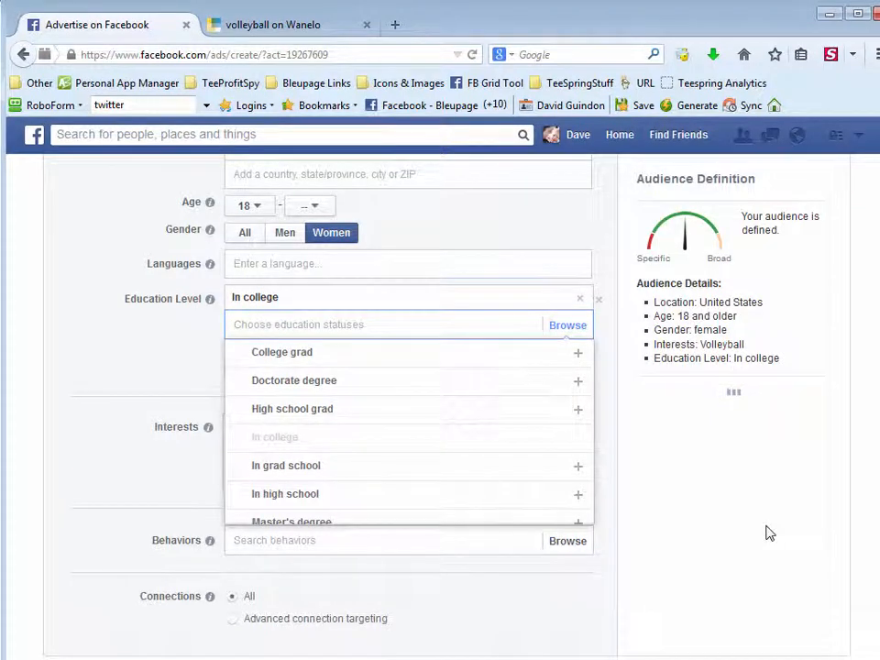
{"action": "left_click", "coordinate": [804, 532]}
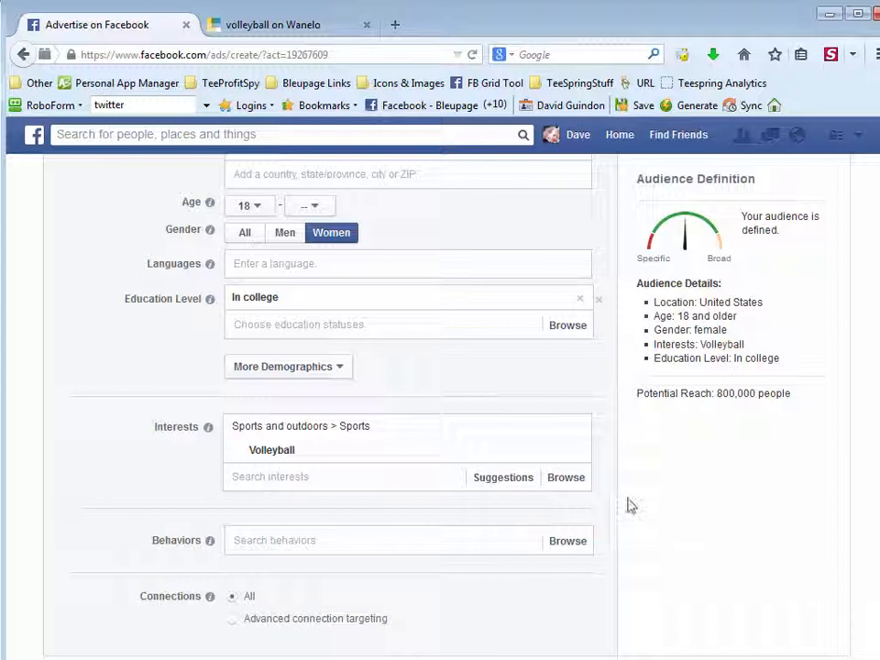
- Clear the Volleyball interest and the In college education level, re-add Volleyball as an interest and check the potential reach
{"action": "left_click", "coordinate": [579, 453]}
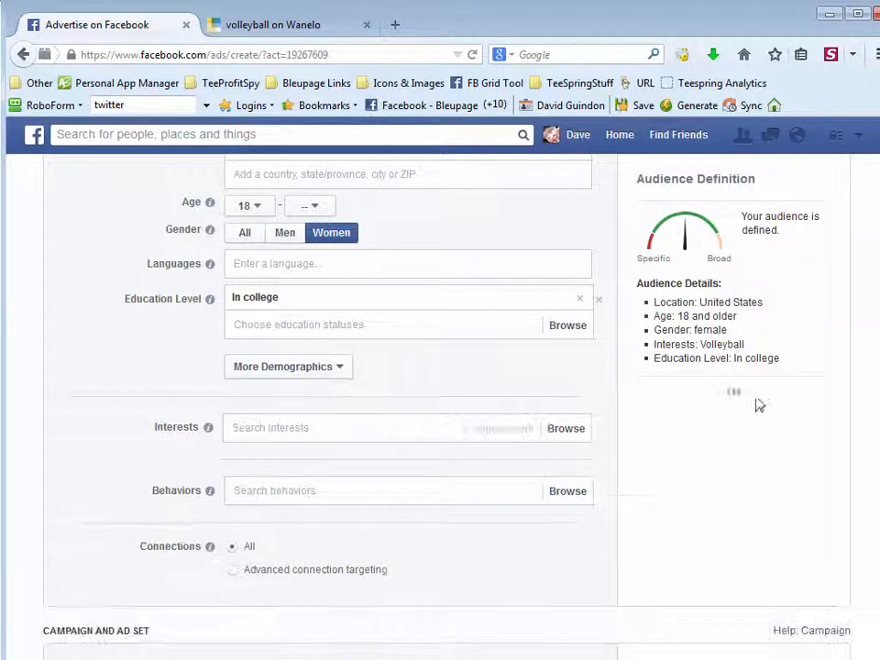
{"action": "left_click", "coordinate": [599, 301]}
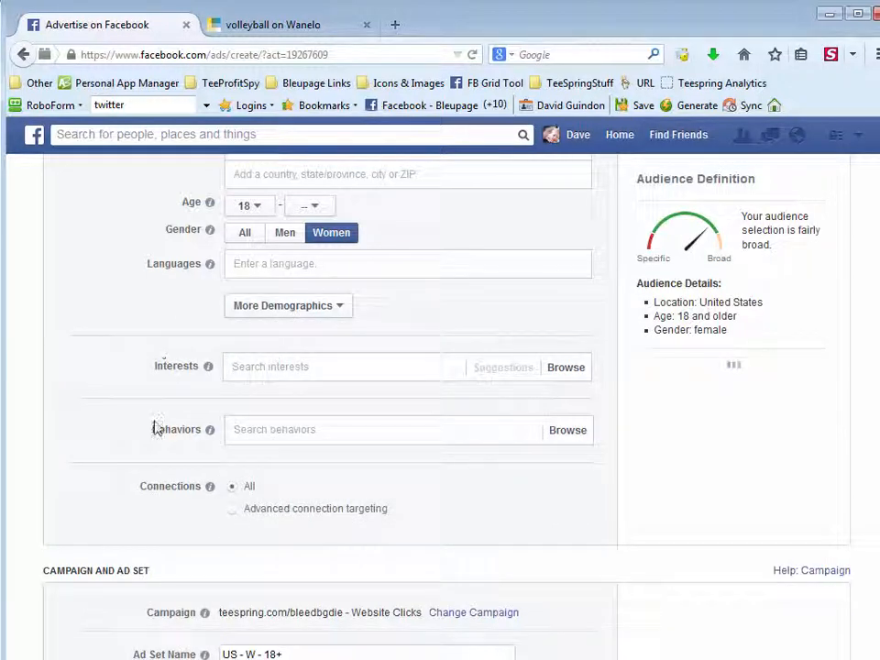
{"action": "left_click", "coordinate": [323, 365]}
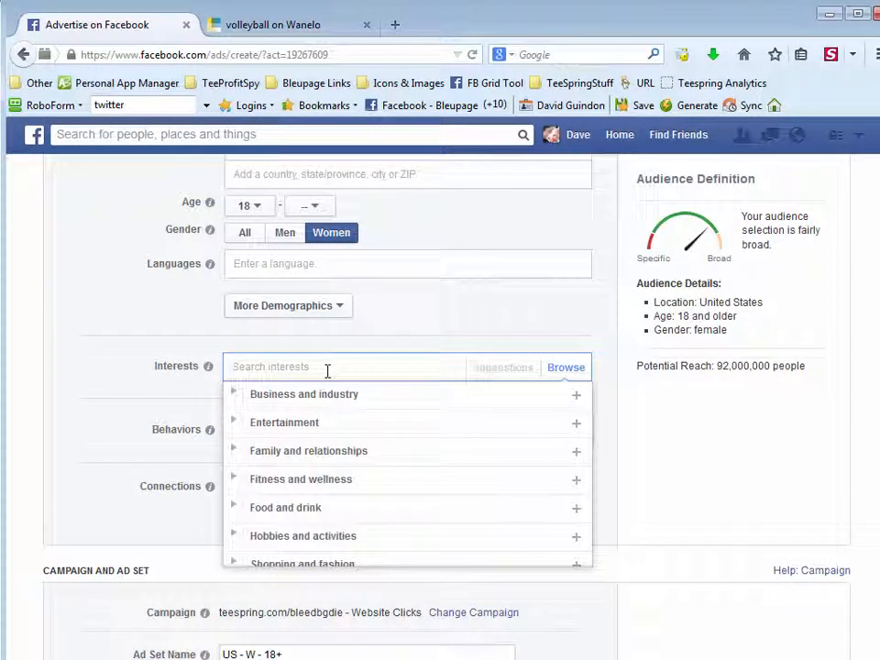
{"action": "type", "text": "voll"}
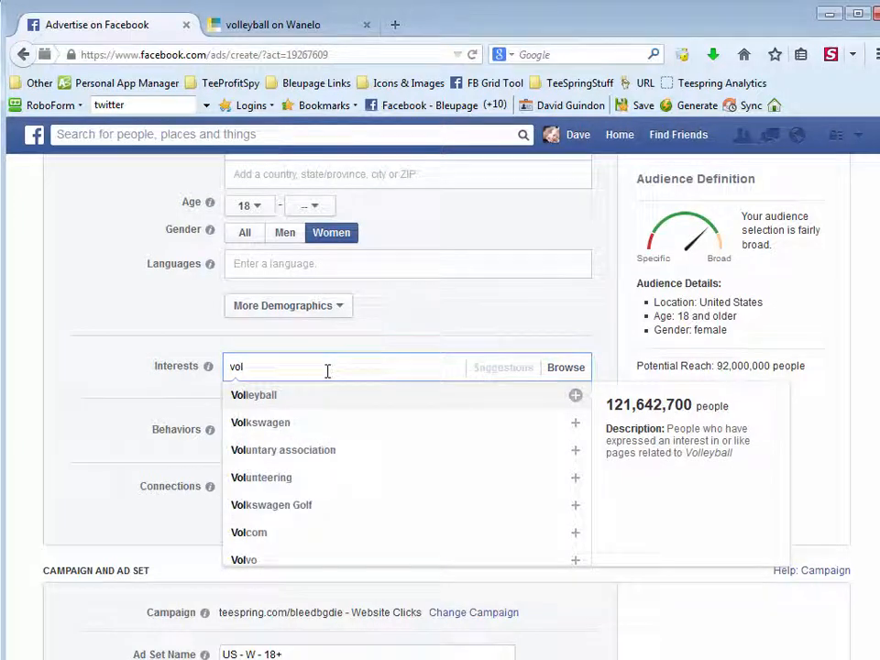
{"action": "left_click", "coordinate": [256, 396]}
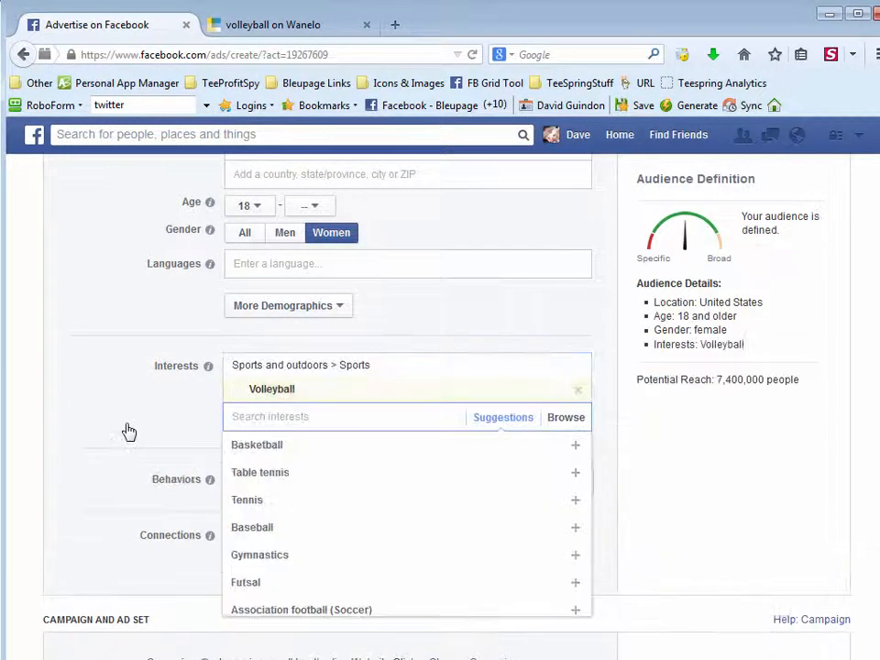
{"action": "left_click", "coordinate": [719, 462]}
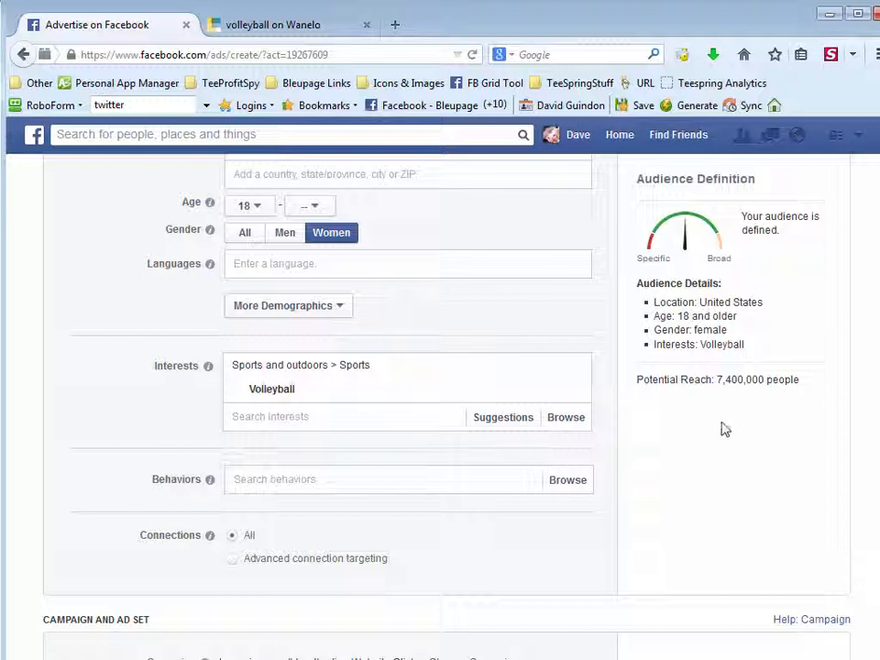
- Remove the Volleyball interest from the audience and set the gender to All
{"action": "mouse_move", "coordinate": [383, 401]}
{"action": "left_click", "coordinate": [577, 391]}
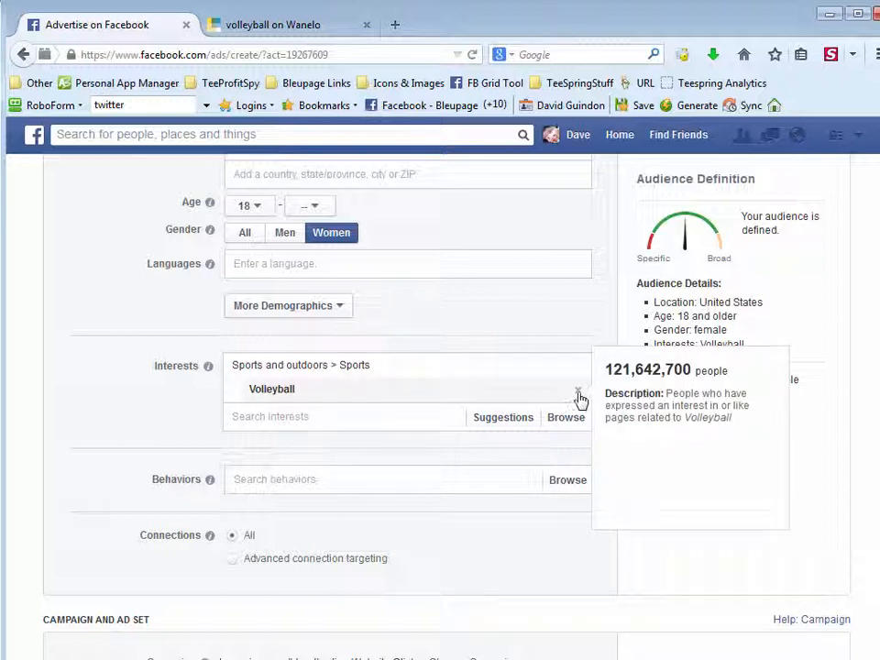
{"action": "left_click", "coordinate": [246, 238]}
- Add Miami Heat as an audience interest and check the potential reach
{"action": "left_click", "coordinate": [292, 368]}
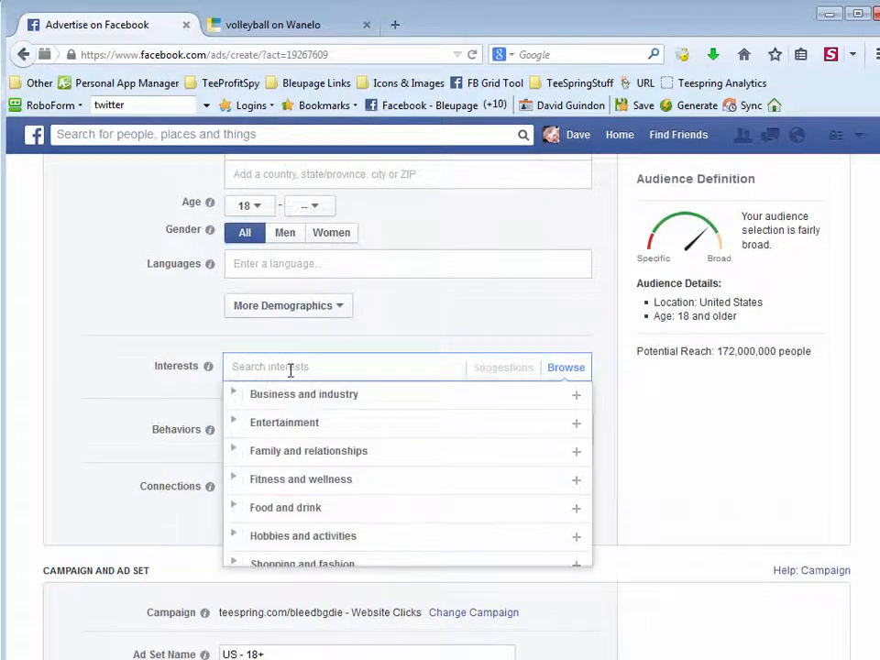
{"action": "type", "text": "miami"}
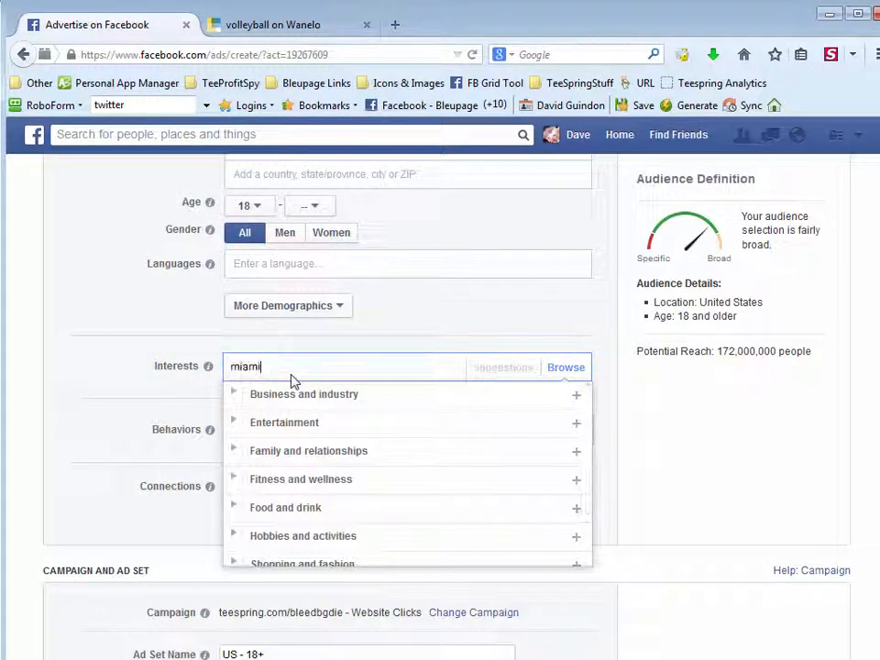
{"action": "type", "text": " heat"}
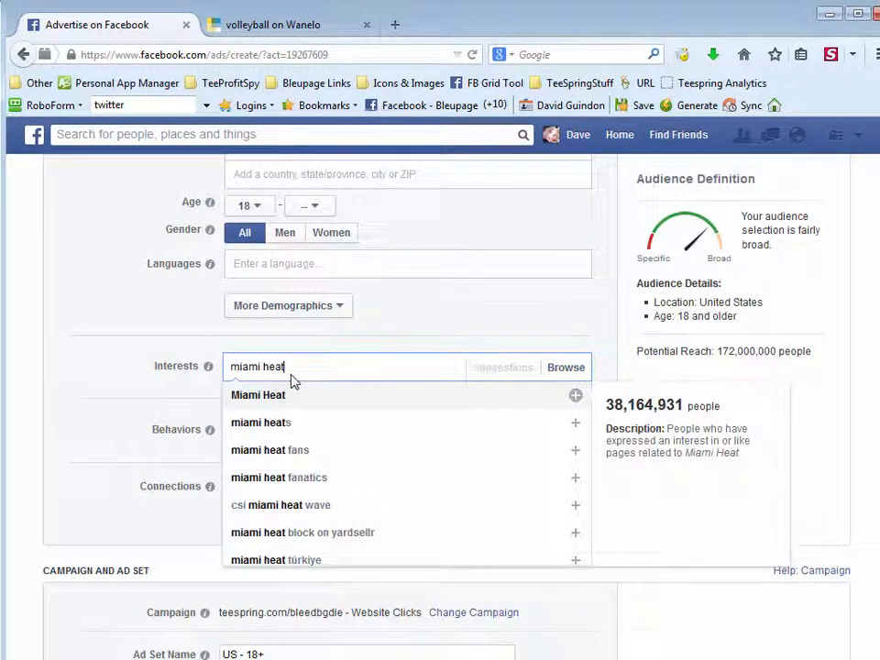
{"action": "left_click", "coordinate": [279, 397]}
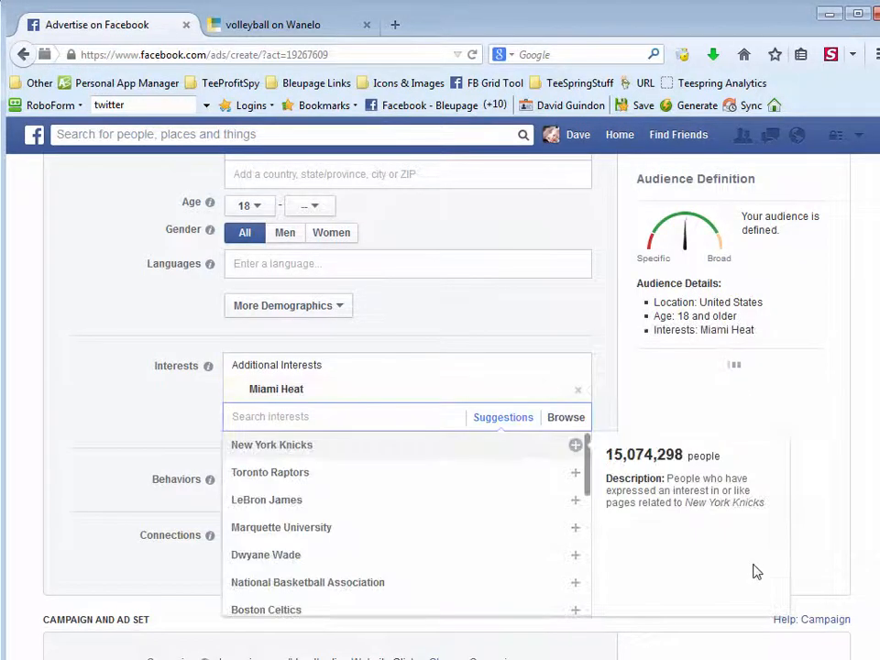
{"action": "left_click", "coordinate": [838, 490]}
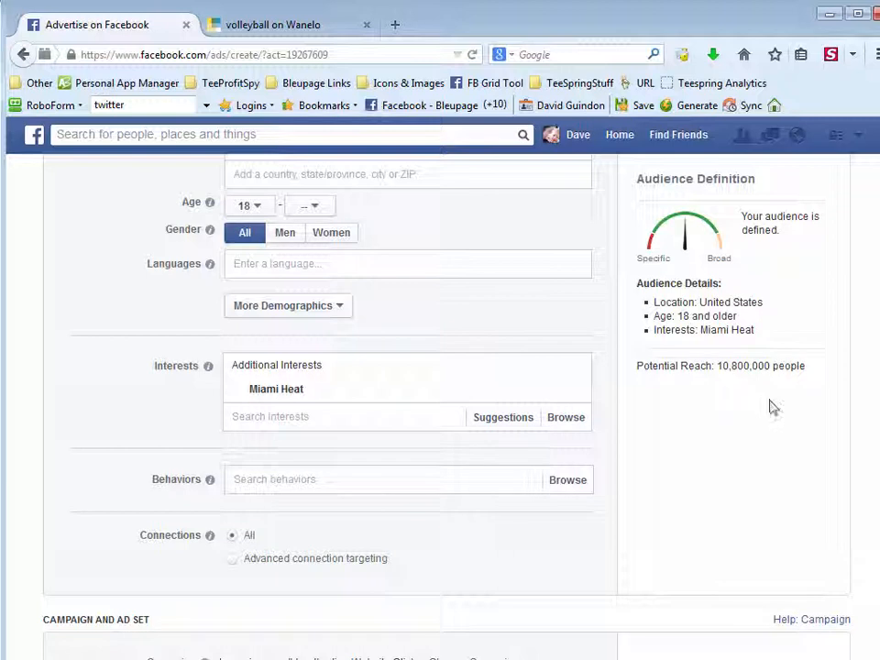
- Replace the Miami Heat interest with metal detecting and check the potential reach
{"action": "mouse_move", "coordinate": [552, 397]}
{"action": "left_click", "coordinate": [580, 397]}
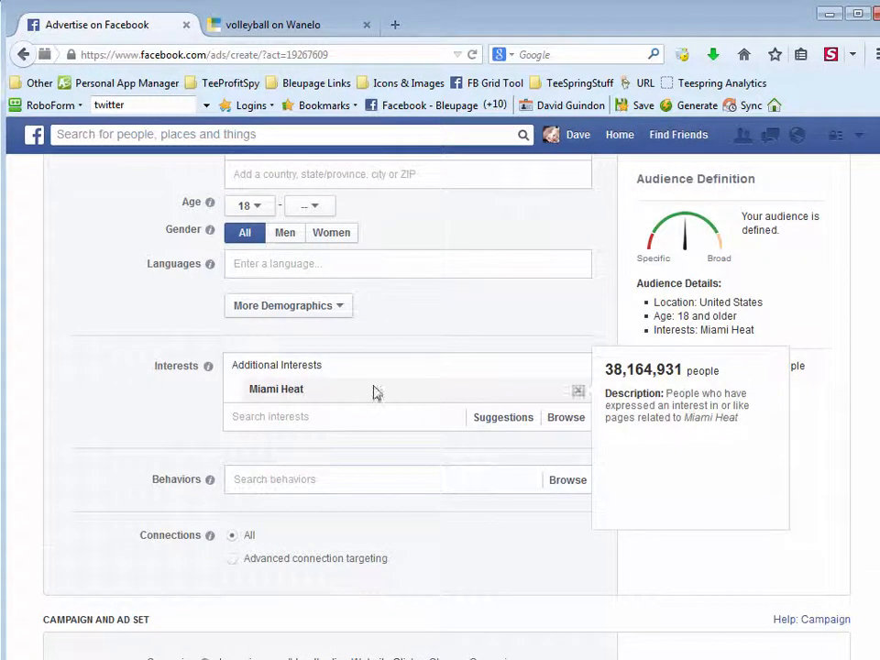
{"action": "left_click", "coordinate": [314, 363]}
{"action": "type", "text": "m"}
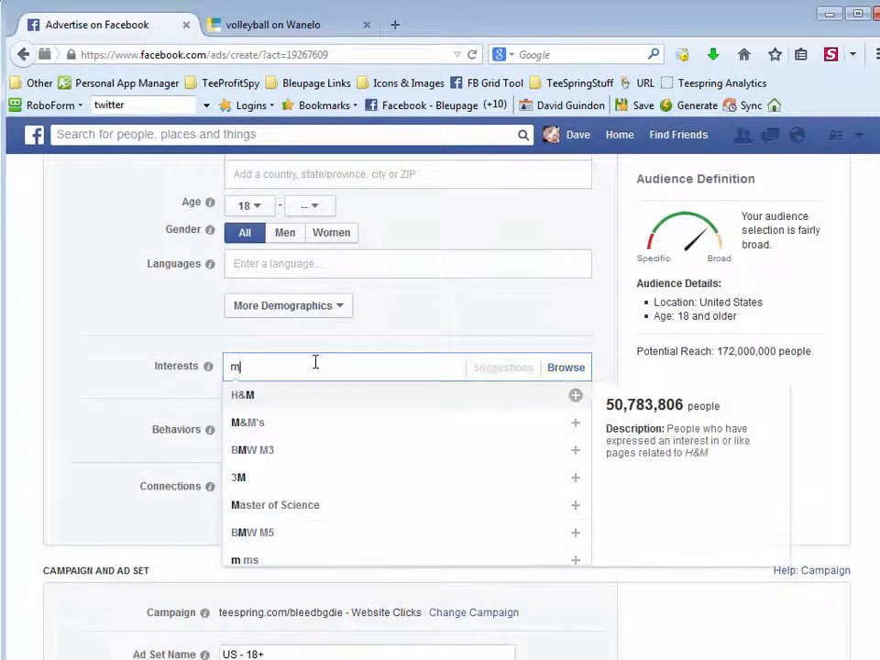
{"action": "type", "text": "etal de"}
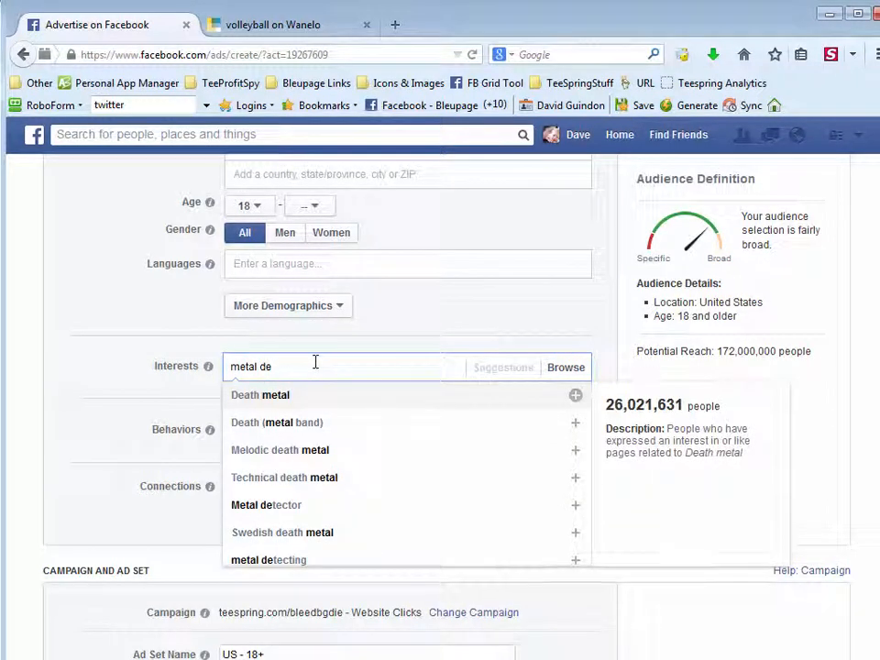
{"action": "type", "text": "d"}
{"action": "key", "text": "BackSpace"}
{"action": "type", "text": "te"}
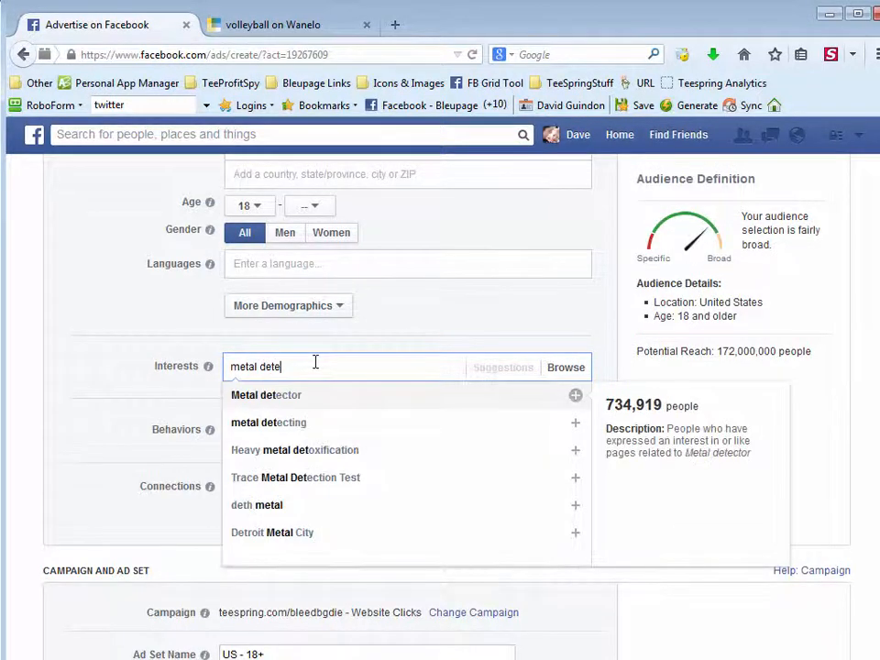
{"action": "left_click", "coordinate": [280, 431]}
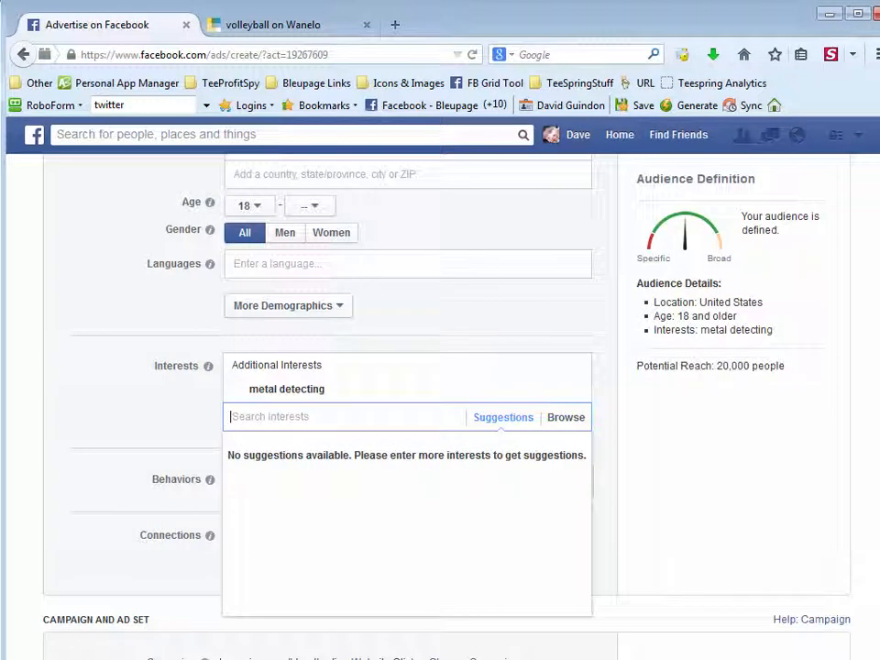
{"action": "left_click", "coordinate": [780, 363]}
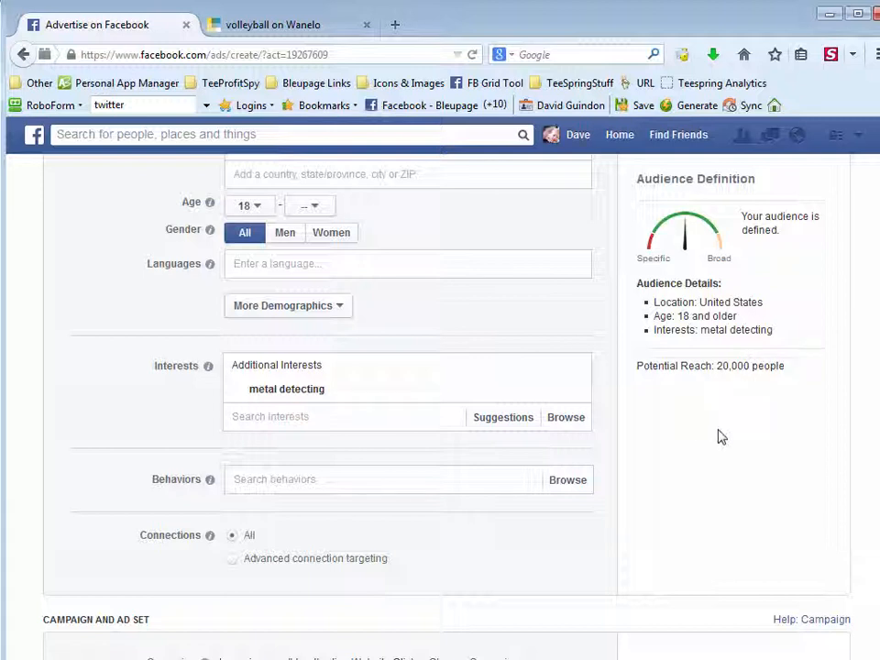
- Examine the potential reach and the targeting settings of the metal detecting audience
{"action": "scroll", "coordinate": [718, 459], "scroll_direction": "up", "scroll_amount": 2}
{"action": "scroll", "coordinate": [720, 461], "scroll_direction": "down", "scroll_amount": 2}
{"action": "mouse_move", "coordinate": [478, 397]}
{"action": "left_click_drag", "start_coordinate": [753, 366], "coordinate": [725, 363]}
{"action": "left_click", "coordinate": [774, 418]}
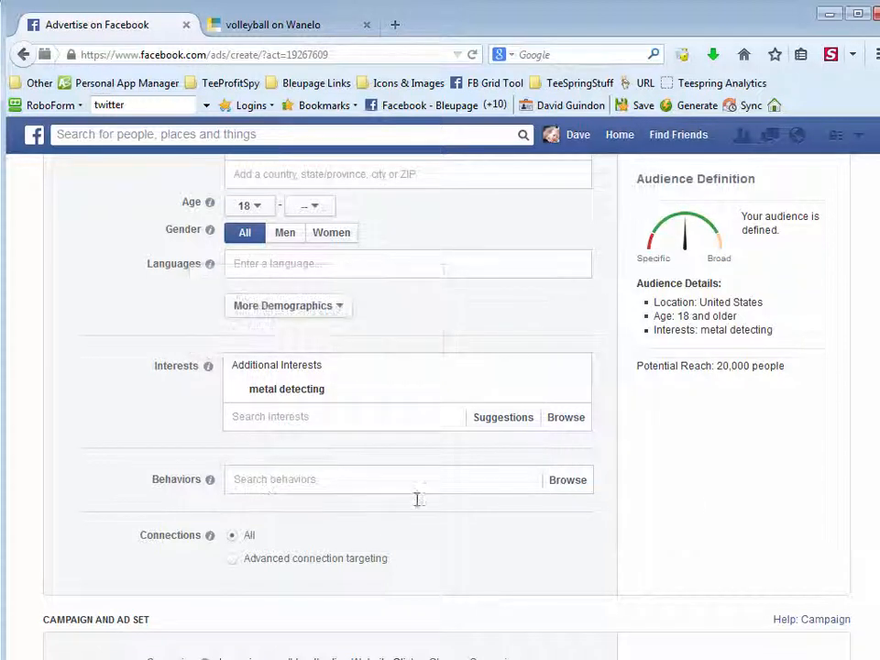
{"action": "left_click_drag", "start_coordinate": [751, 366], "coordinate": [717, 364]}
{"action": "left_click", "coordinate": [763, 424]}
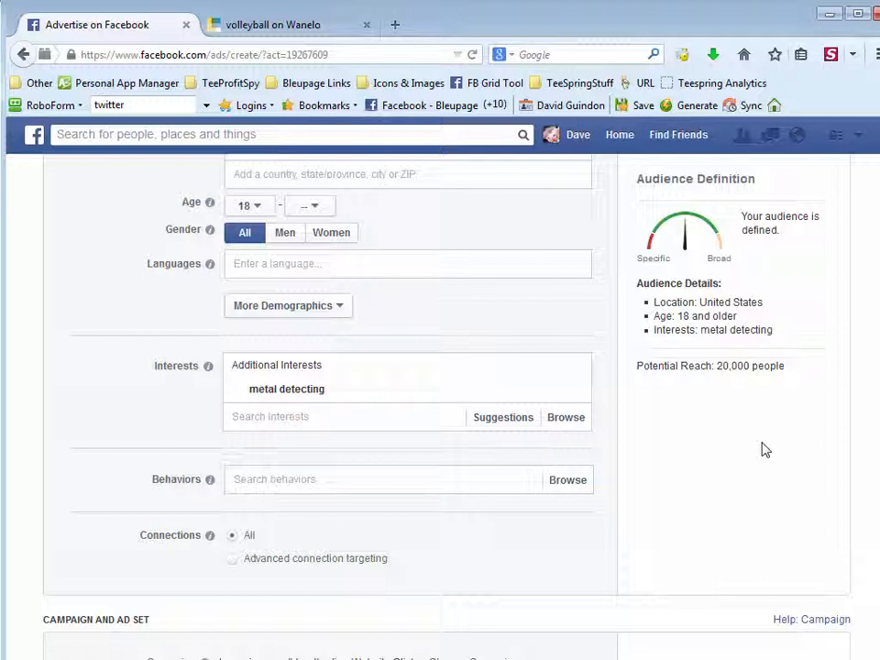
{"action": "scroll", "coordinate": [770, 486], "scroll_direction": "up", "scroll_amount": 1}
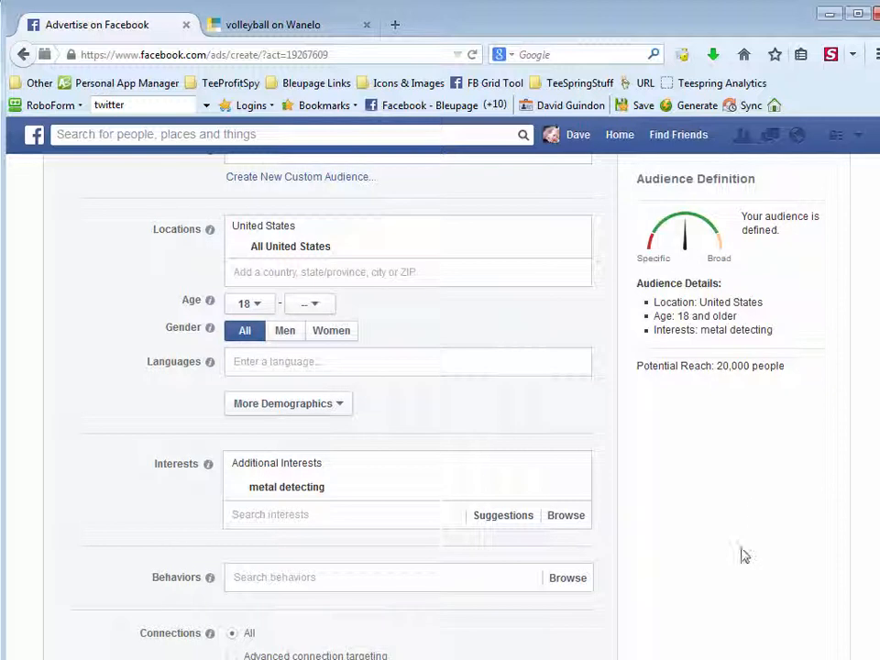